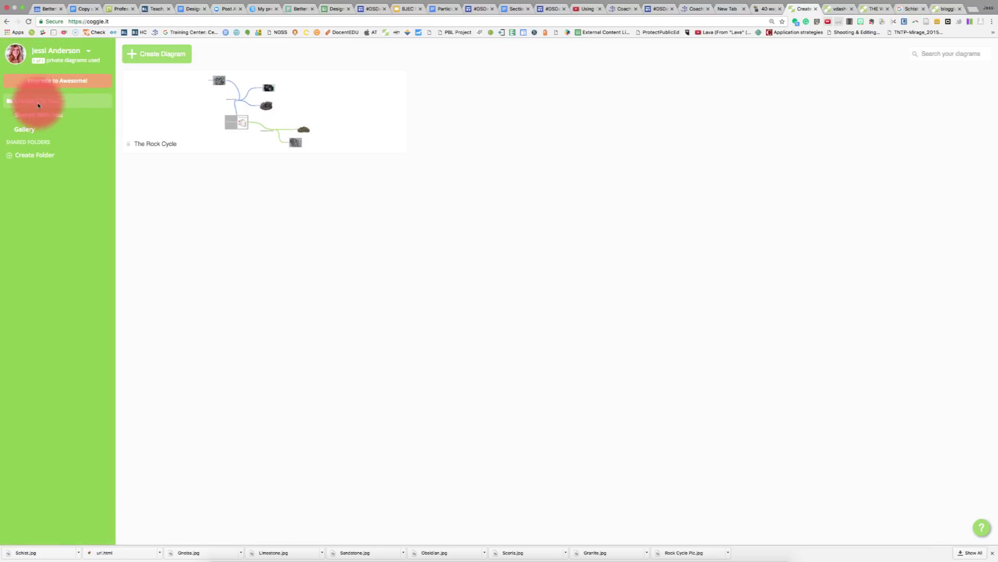
# Browse Coggle's Gallery of four example diagrams, from THE WORLD OF STATISTICS to Economics of a Country
pyautogui.click(22, 134)
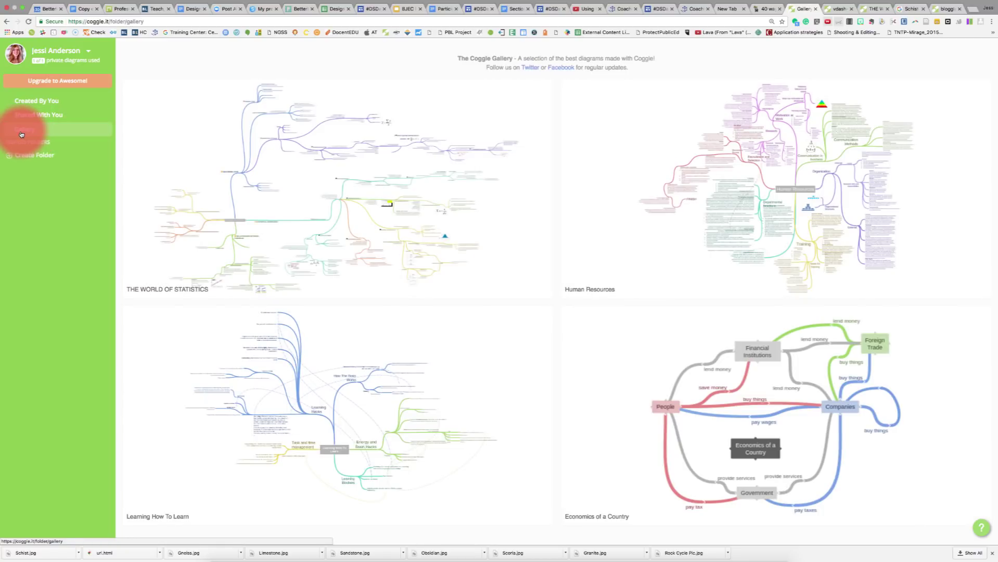
pyautogui.moveTo(262, 317)
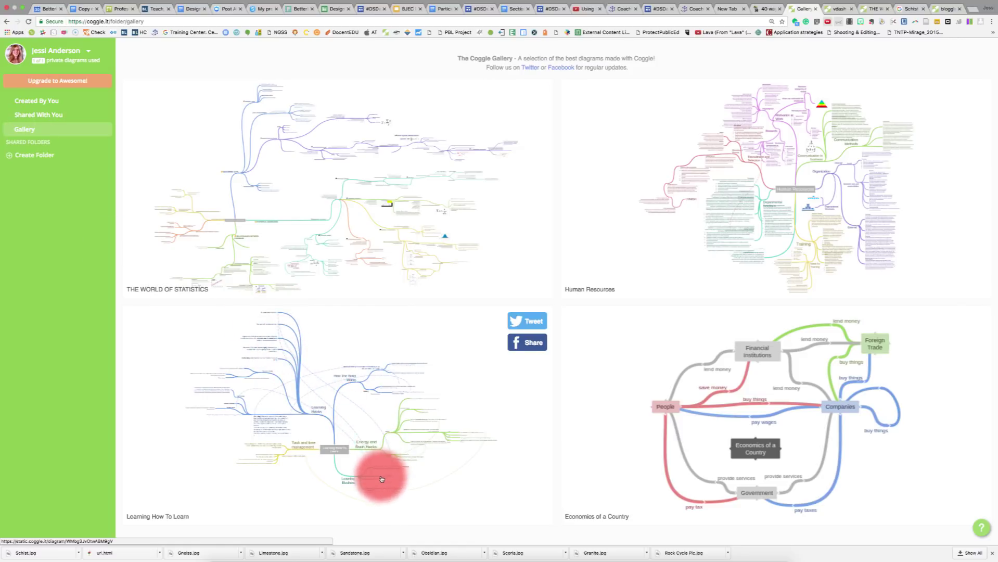
pyautogui.moveTo(635, 470)
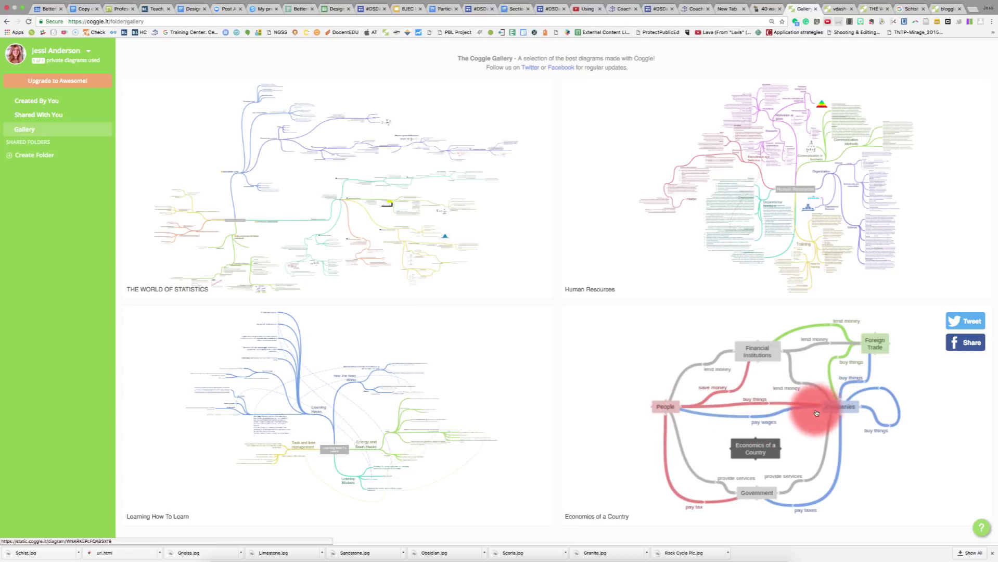
pyautogui.moveTo(247, 130)
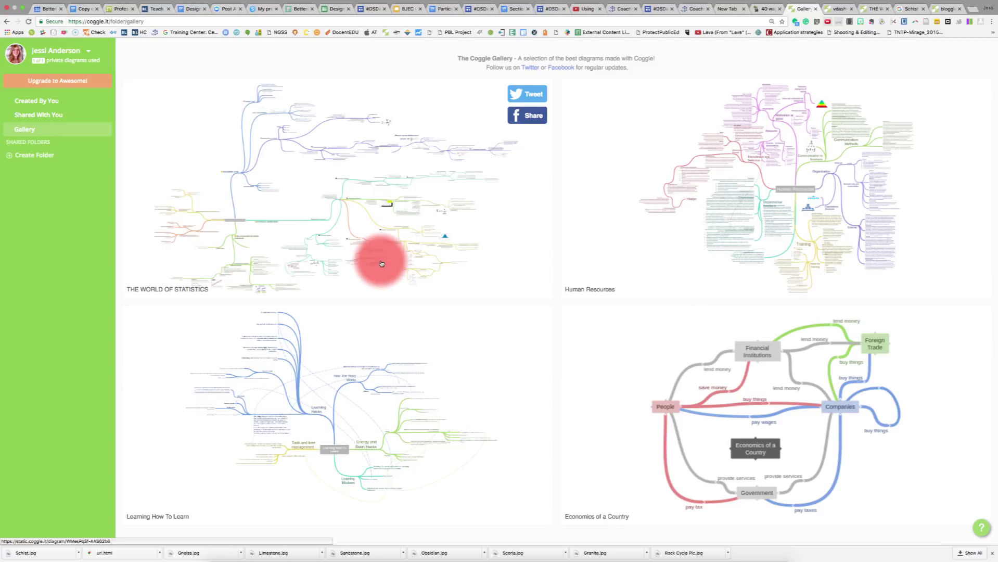
pyautogui.moveTo(719, 191)
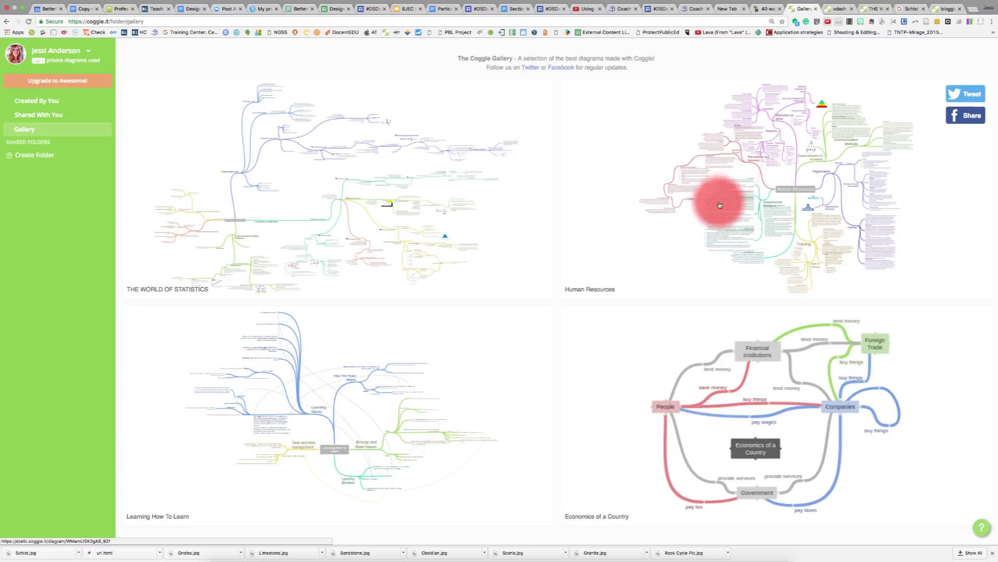
pyautogui.moveTo(396, 362)
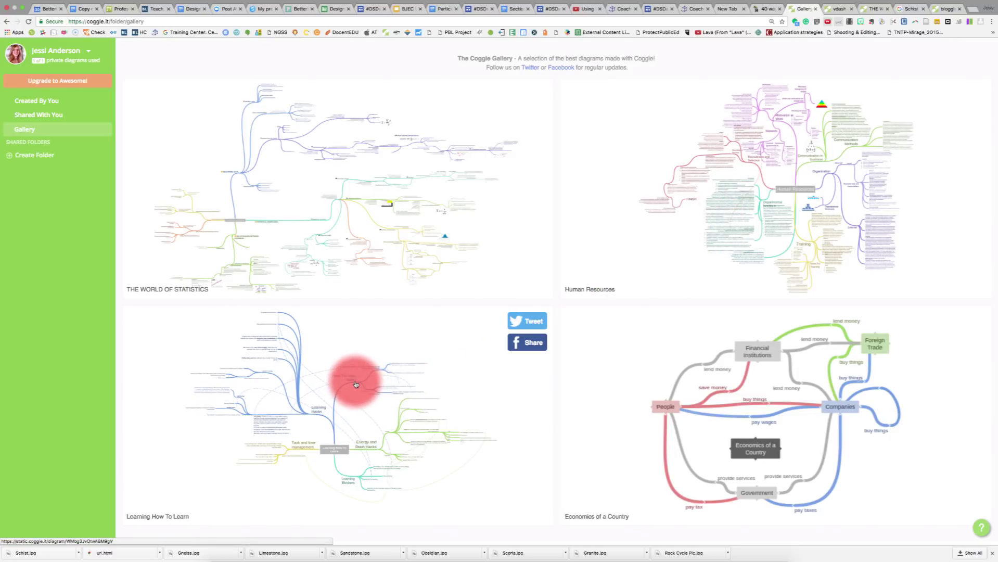
# Open The Rock Cycle mind map from Created By You and deal with the co-worker invite prompt
pyautogui.click(29, 103)
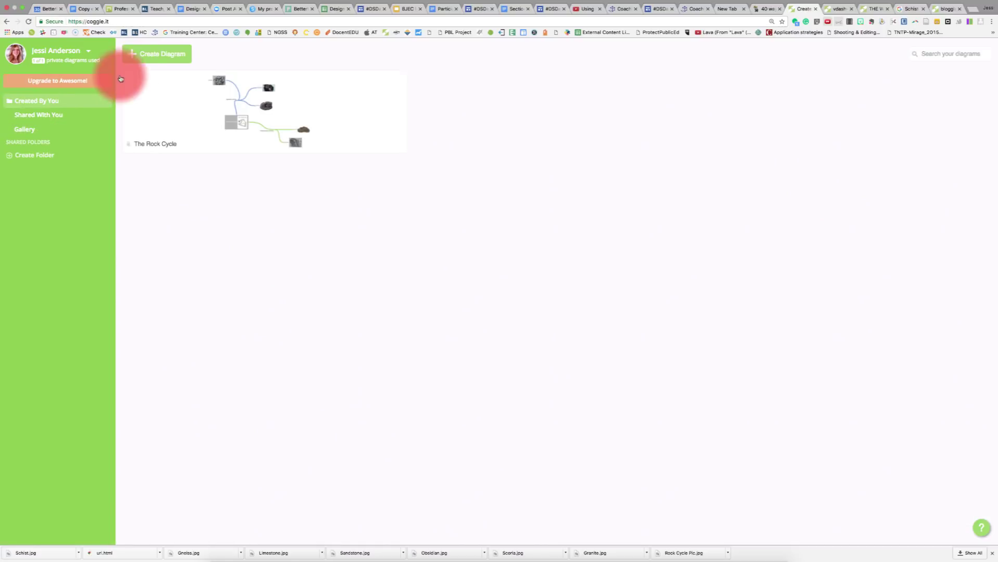
pyautogui.click(189, 122)
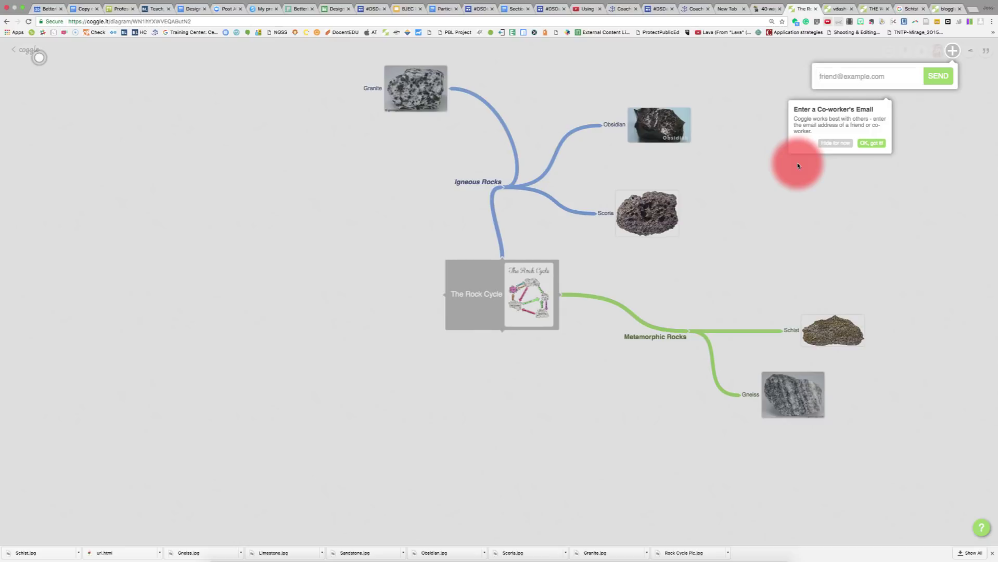
pyautogui.click(869, 78)
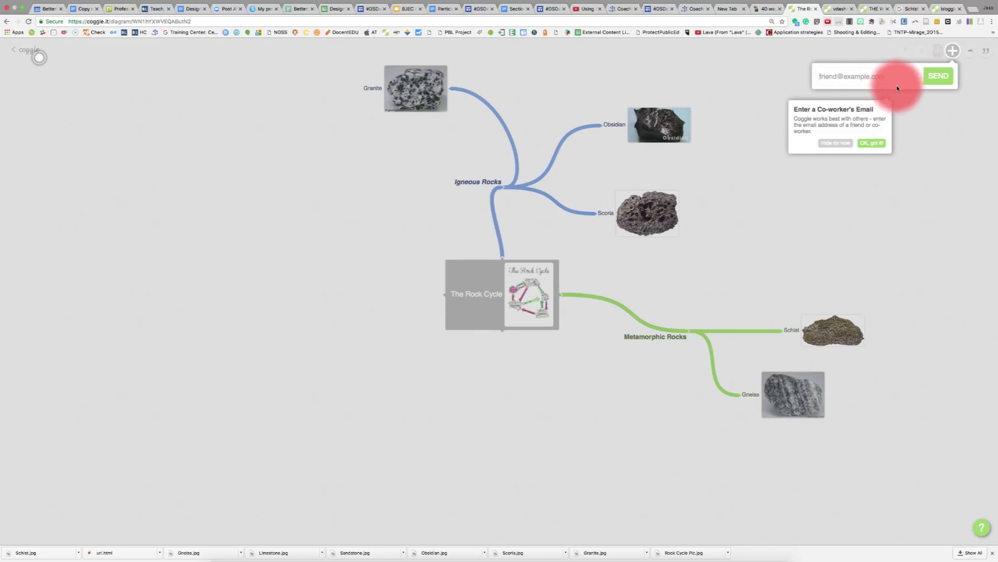
# Dismiss the invite prompt and add a left branch to The Rock Cycle reading 'Sedimentary Rocks' in bold italics
pyautogui.click(830, 144)
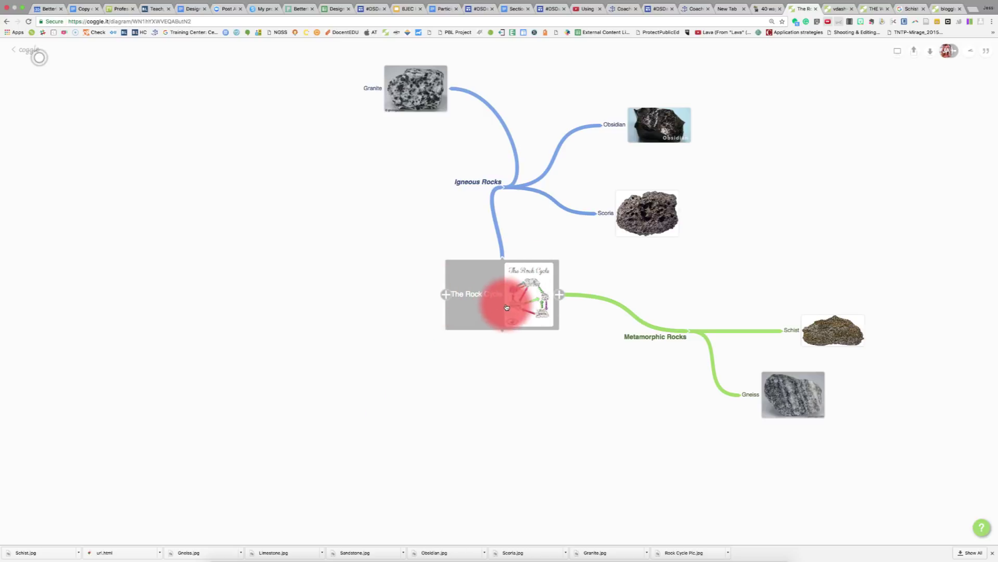
pyautogui.click(447, 296)
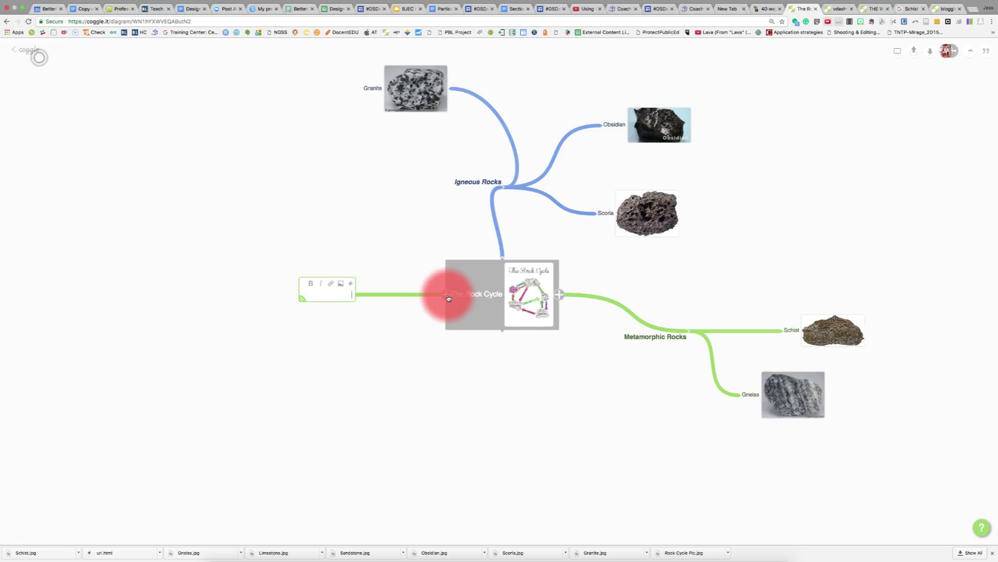
pyautogui.write('Sedimentary')
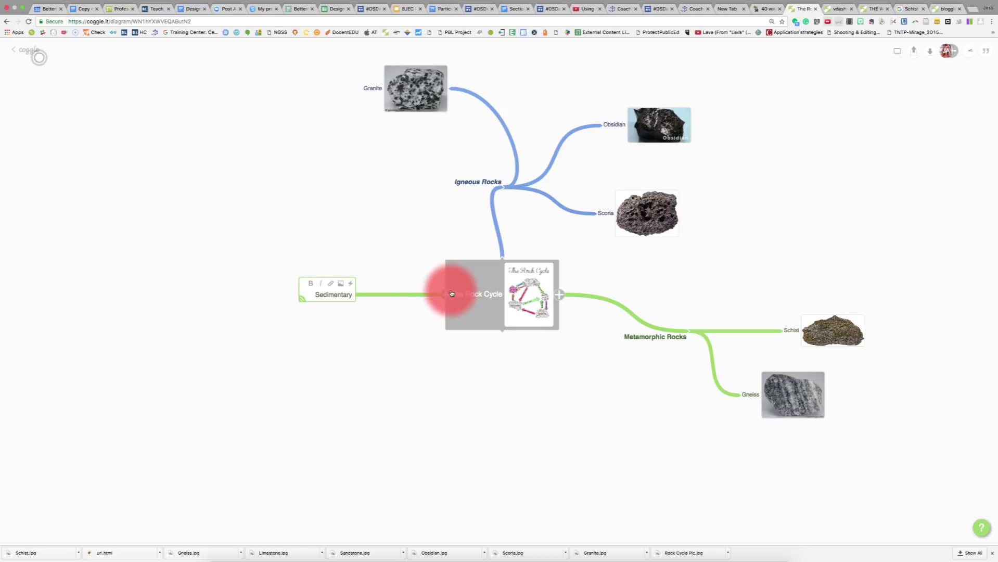
pyautogui.moveTo(316, 294); pyautogui.dragTo(352, 295)
pyautogui.click(311, 283)
pyautogui.click(321, 284)
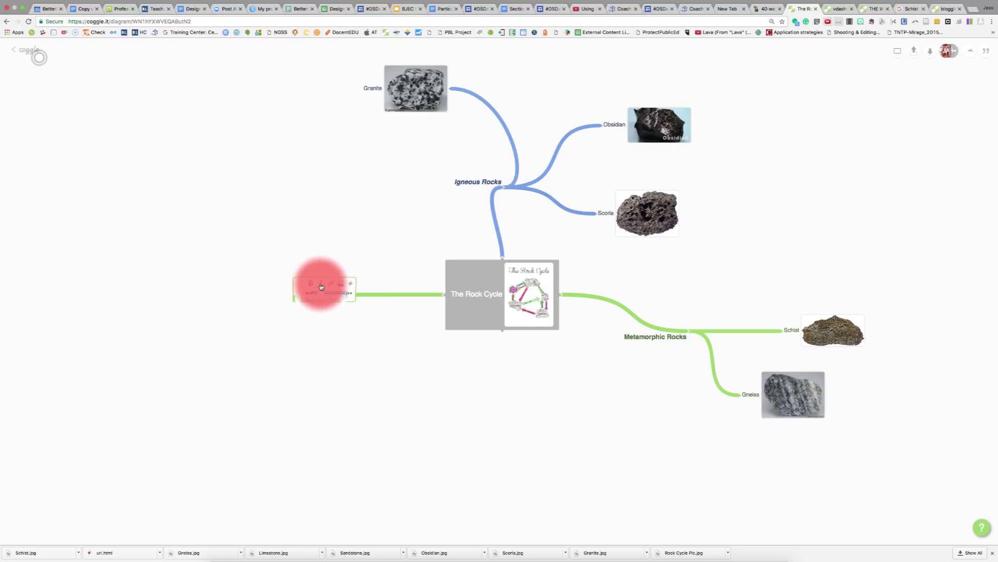
pyautogui.click(346, 333)
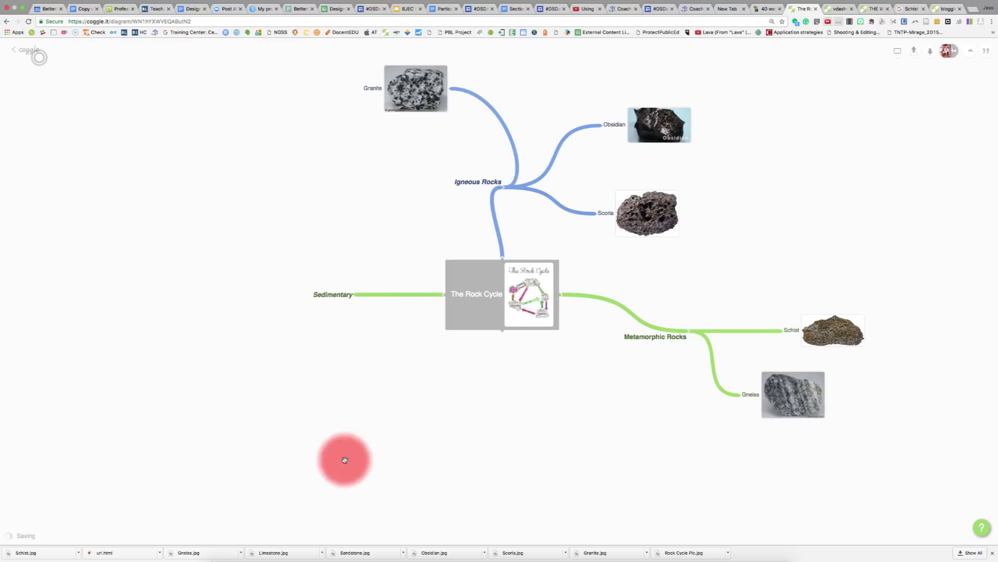
pyautogui.click(341, 296)
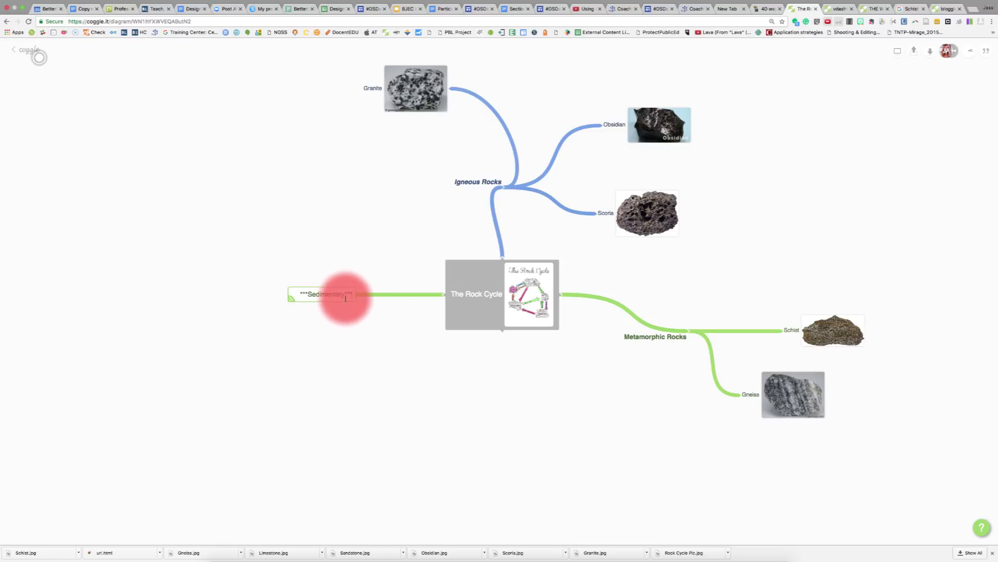
pyautogui.write('Rocks')
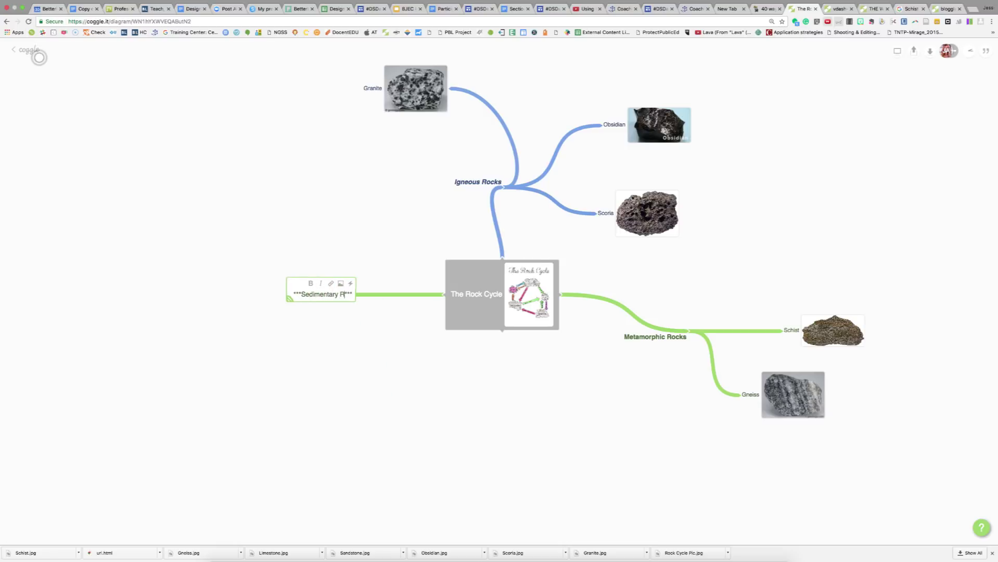
pyautogui.press('Return')
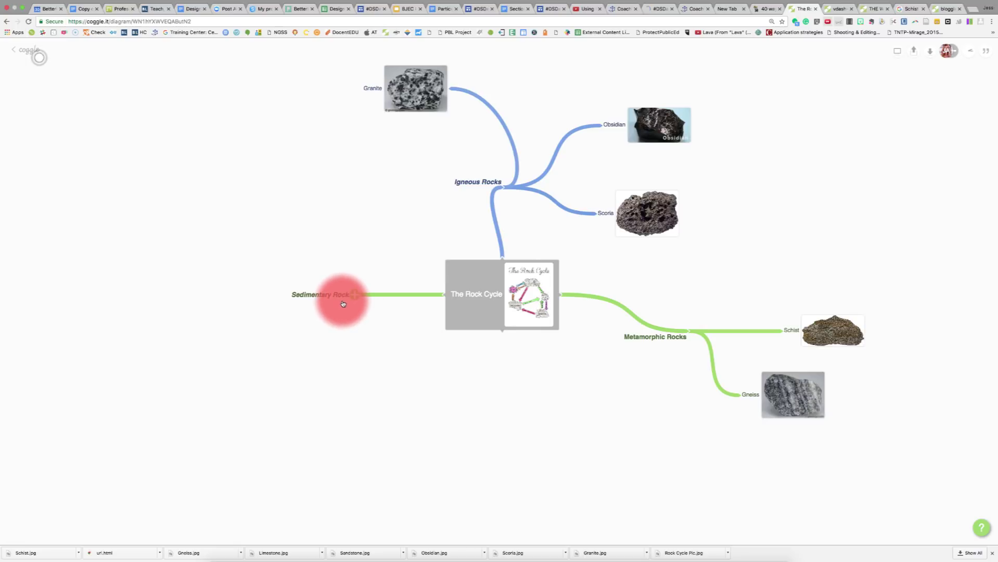
# Add a Limestone child branch to Sedimentary Rocks and begin inserting an image into it
pyautogui.moveTo(343, 304); pyautogui.dragTo(265, 306)
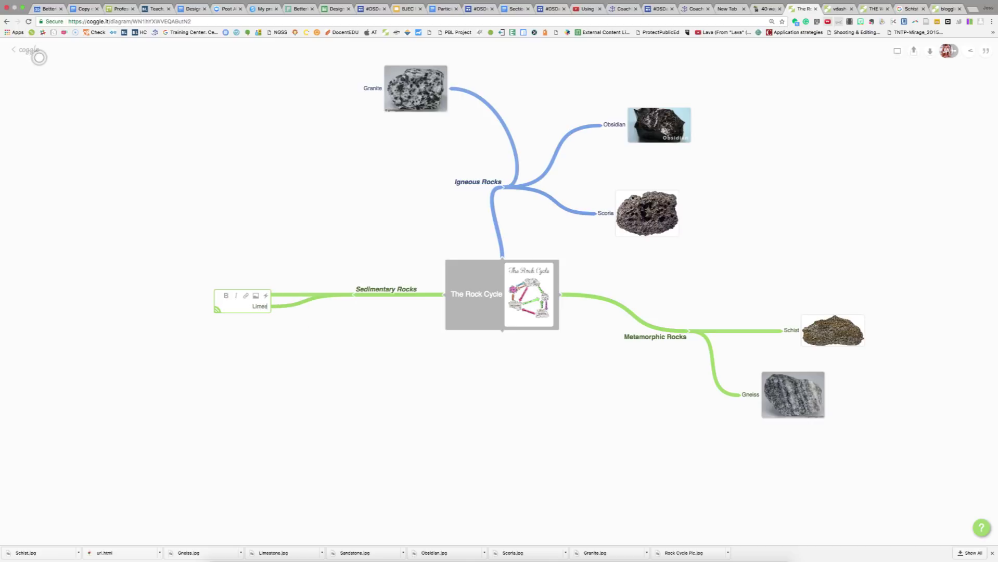
pyautogui.click(256, 297)
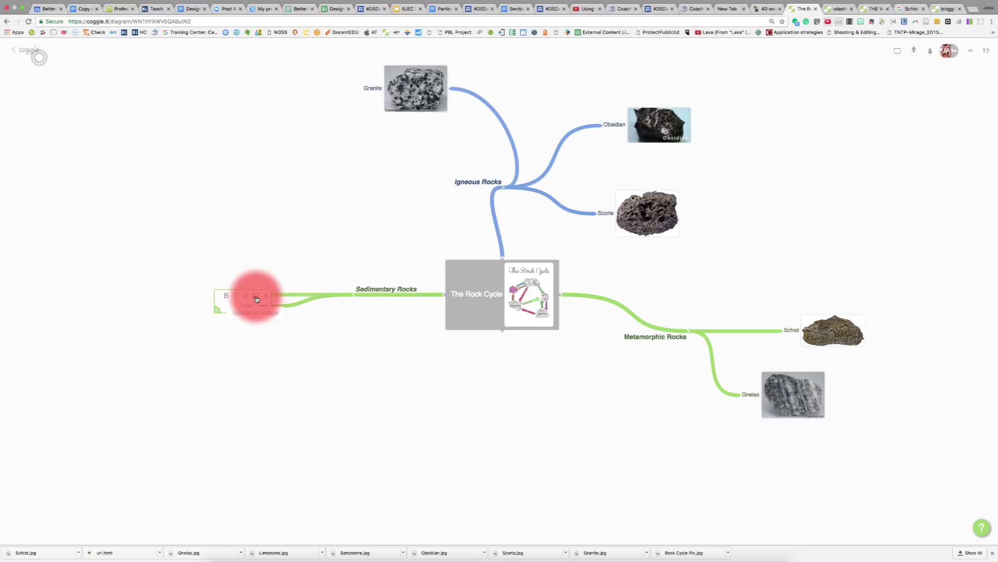
# Upload Limestone.jpg into the Limestone branch and drag that node further down
pyautogui.click(256, 300)
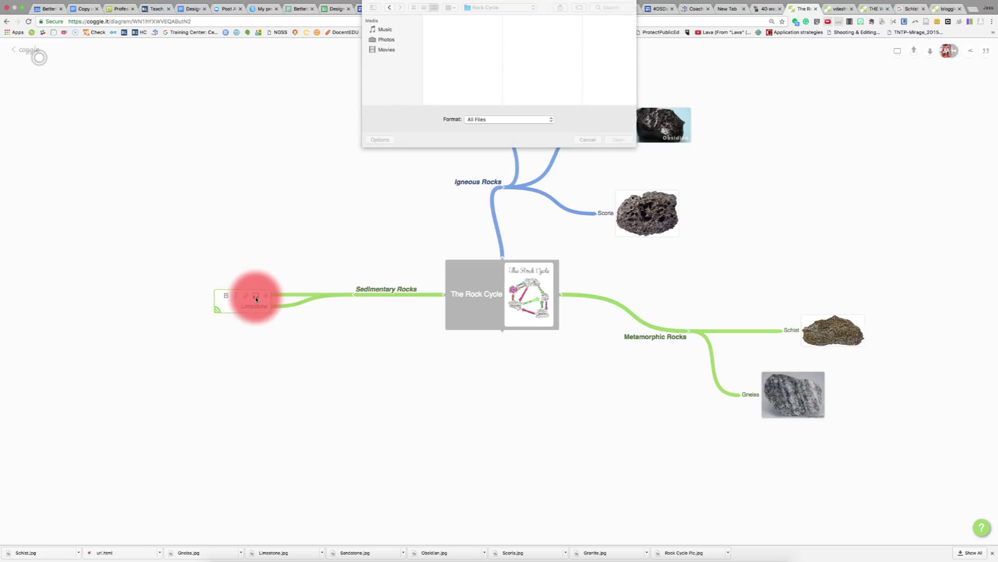
pyautogui.doubleClick(529, 32)
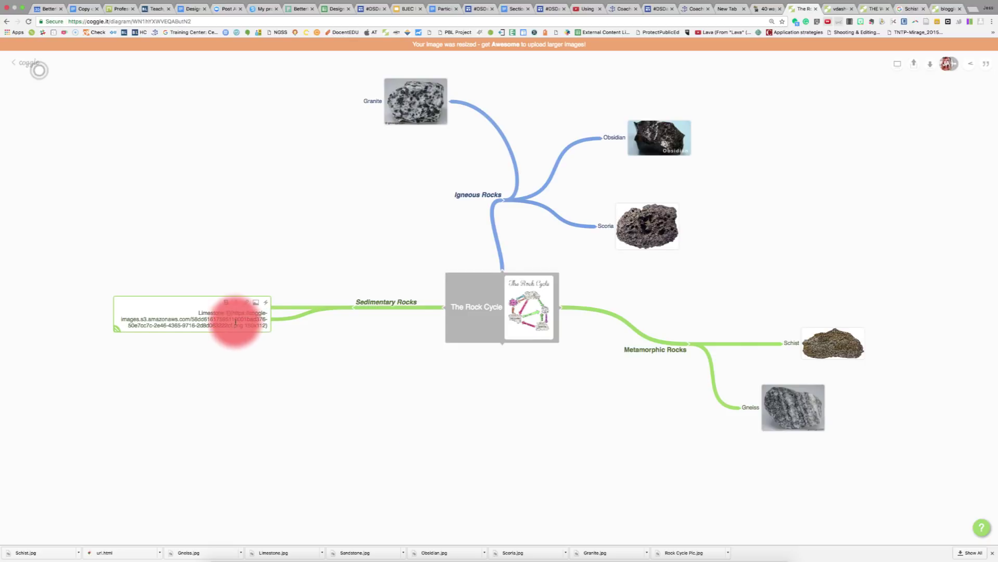
pyautogui.click(144, 369)
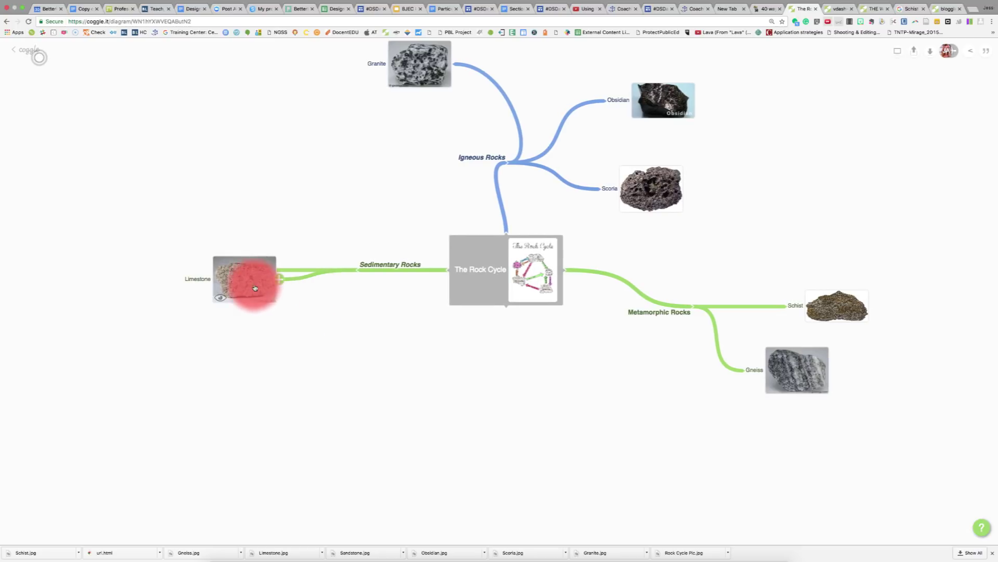
pyautogui.moveTo(247, 282); pyautogui.dragTo(241, 396)
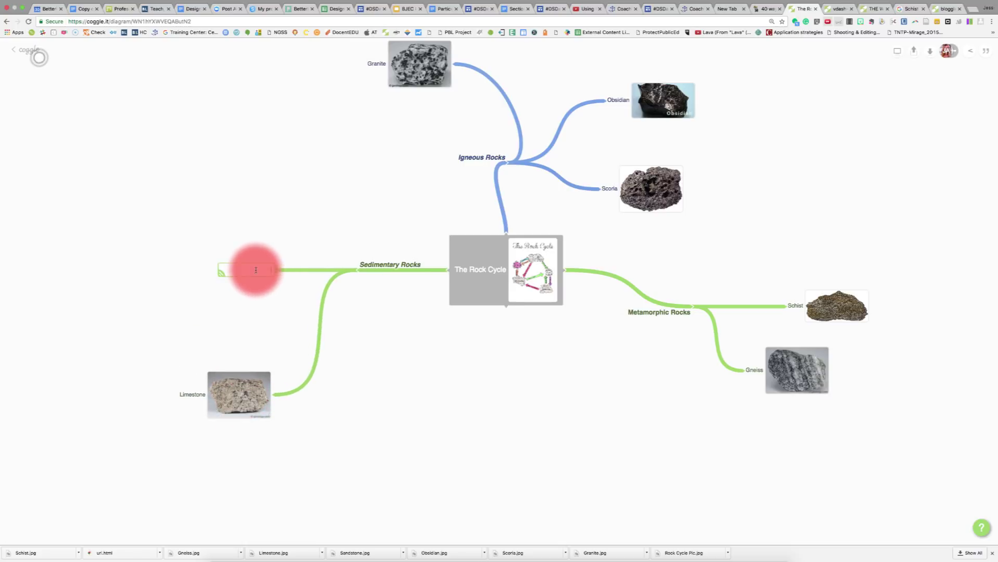
# Label the empty Sedimentary Rocks child 'Sandstone' and insert the Sandstone.jpg photo
pyautogui.click(229, 270)
pyautogui.click(260, 262)
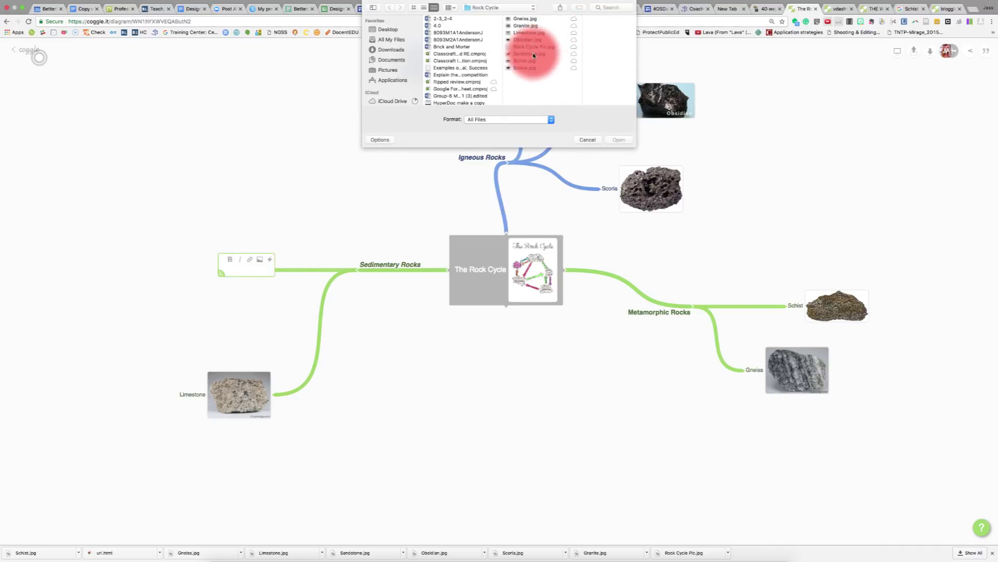
pyautogui.click(529, 54)
pyautogui.click(619, 139)
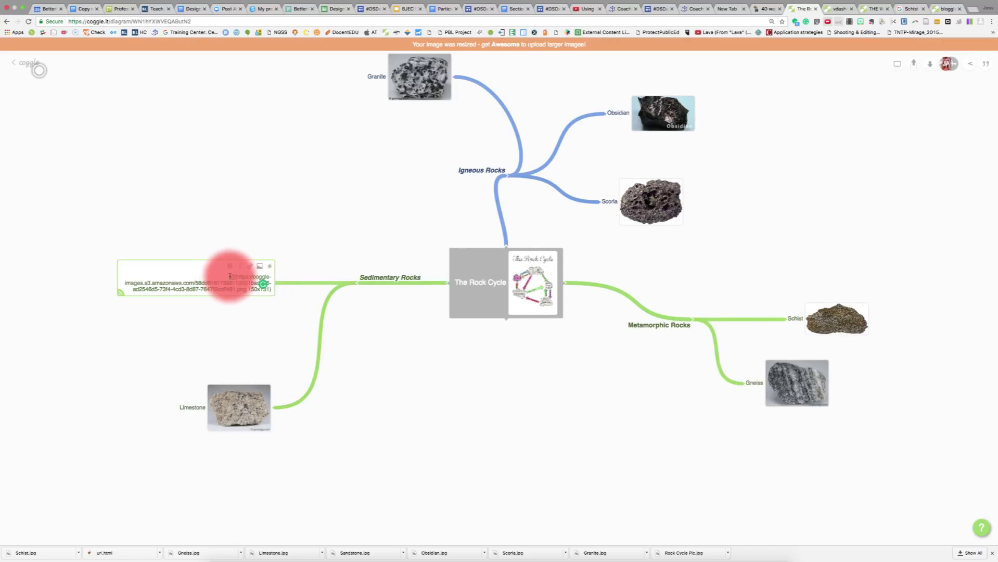
pyautogui.write('Sa ')
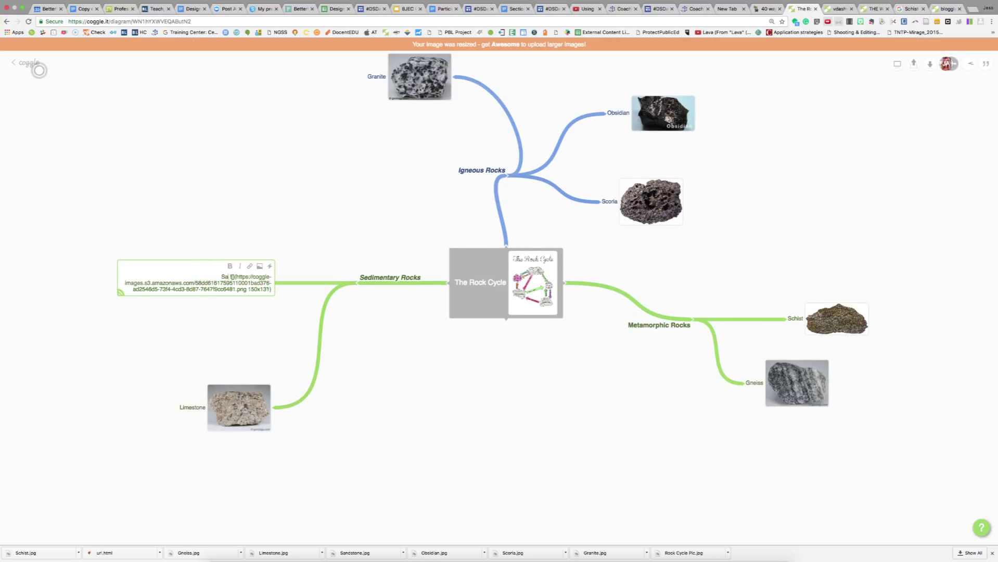
pyautogui.write('ndstone')
pyautogui.click(93, 295)
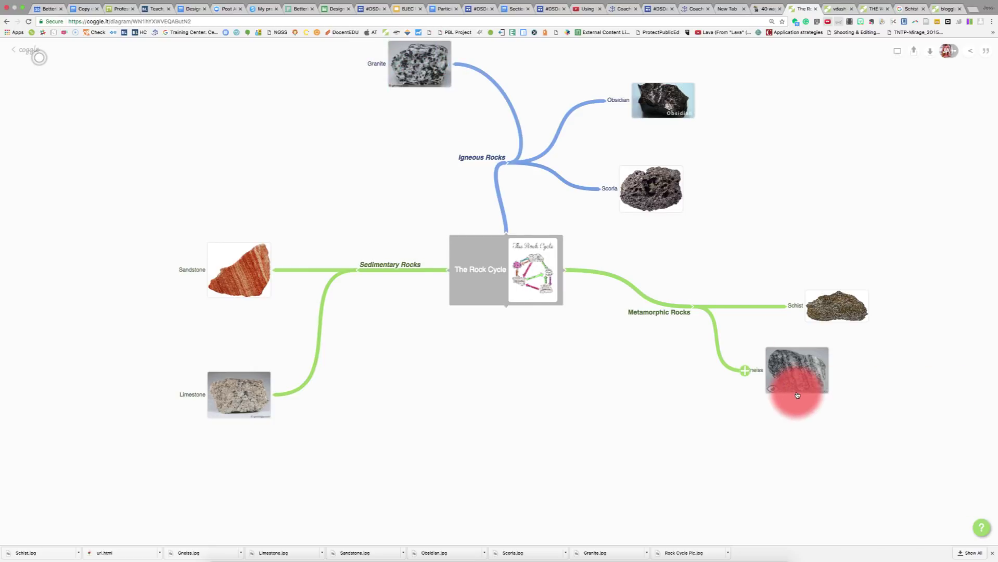
# Draw a dashed cross-link from Granite to Gneiss and bend its curve
pyautogui.scroll(1, 315, 129)
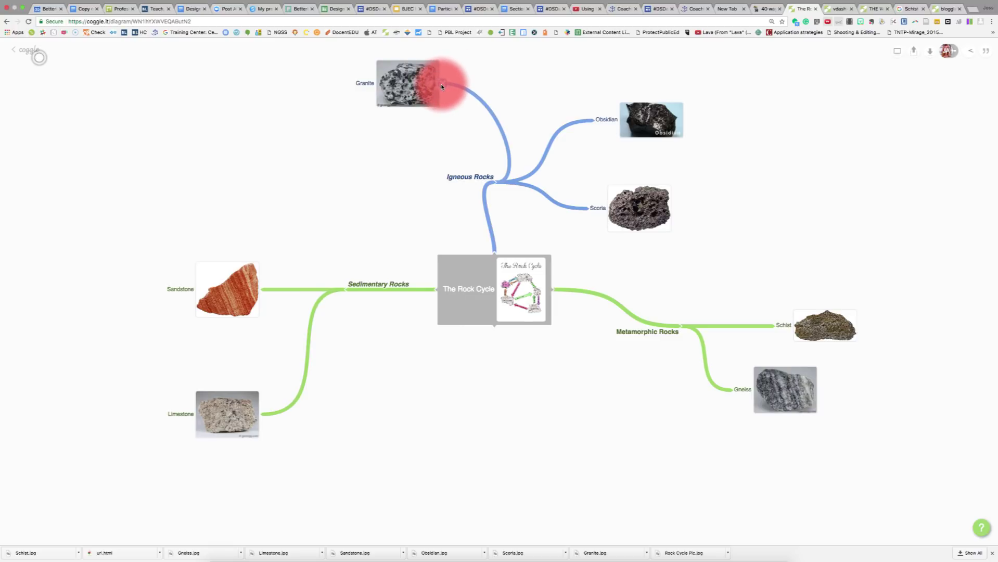
pyautogui.moveTo(442, 86)
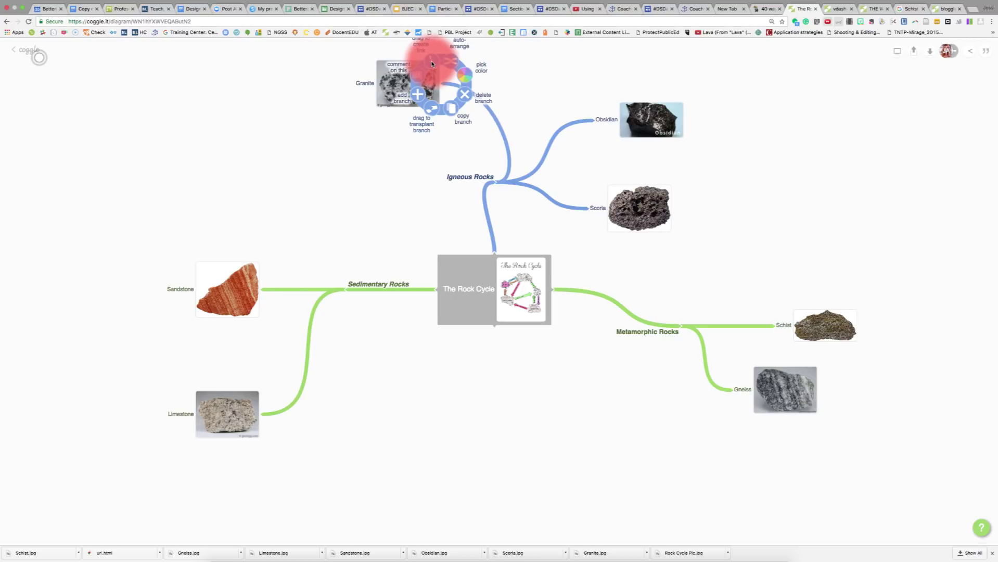
pyautogui.moveTo(432, 63); pyautogui.dragTo(756, 390)
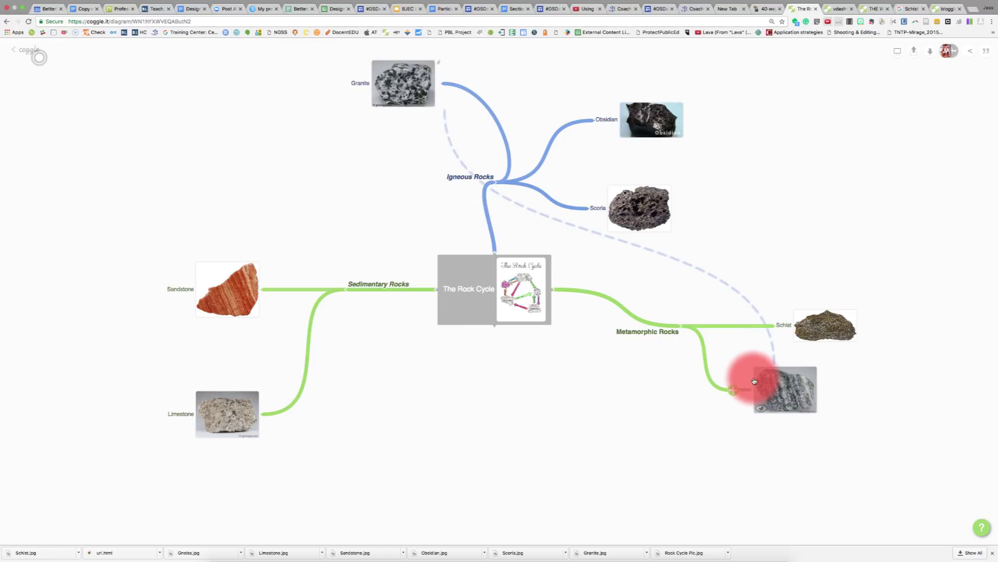
pyautogui.moveTo(754, 381); pyautogui.dragTo(735, 257)
# Label the dashed Granite–Gneiss link 'Metamorphosed'
pyautogui.scroll(5, 734, 254)
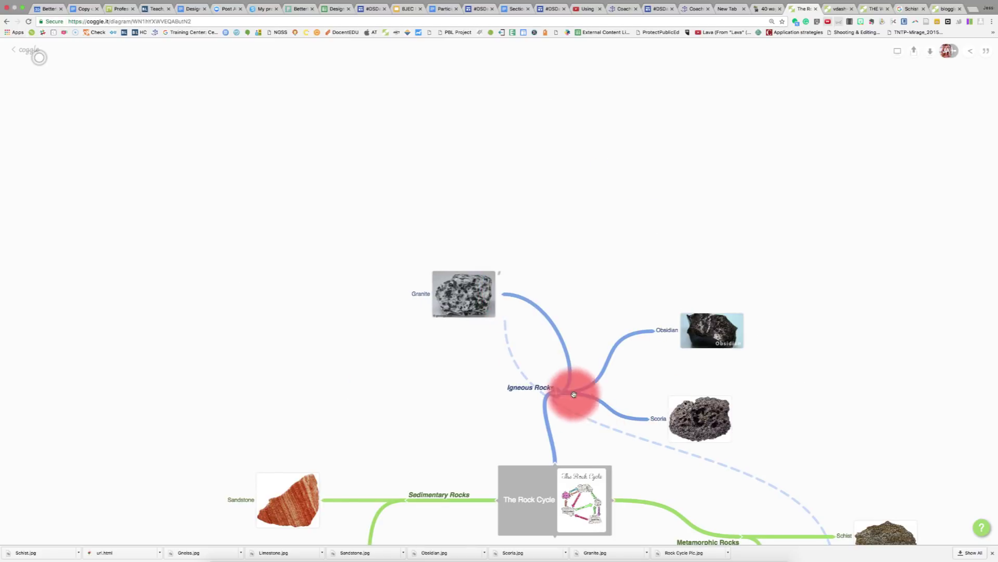
pyautogui.click(606, 428)
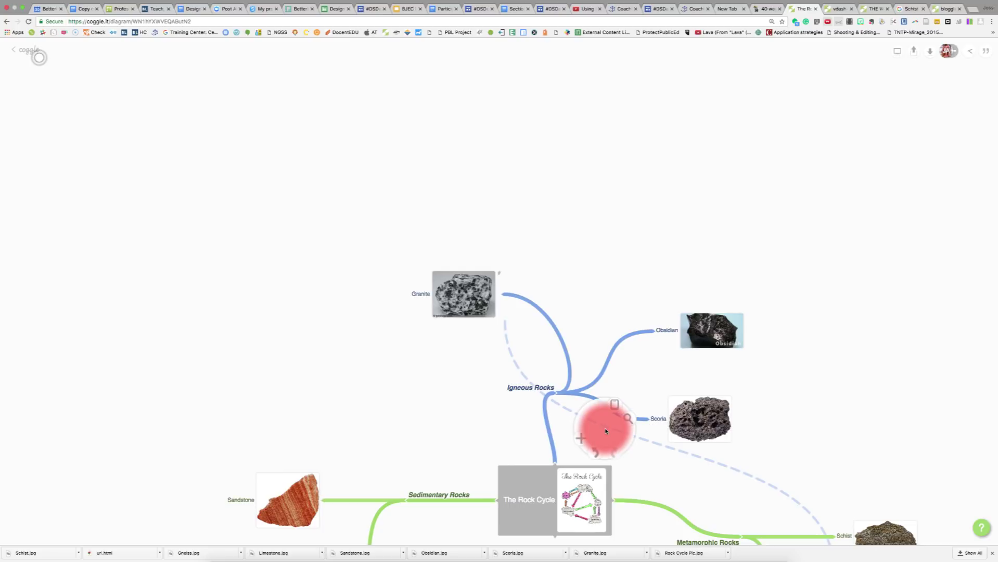
pyautogui.moveTo(606, 431); pyautogui.dragTo(582, 439)
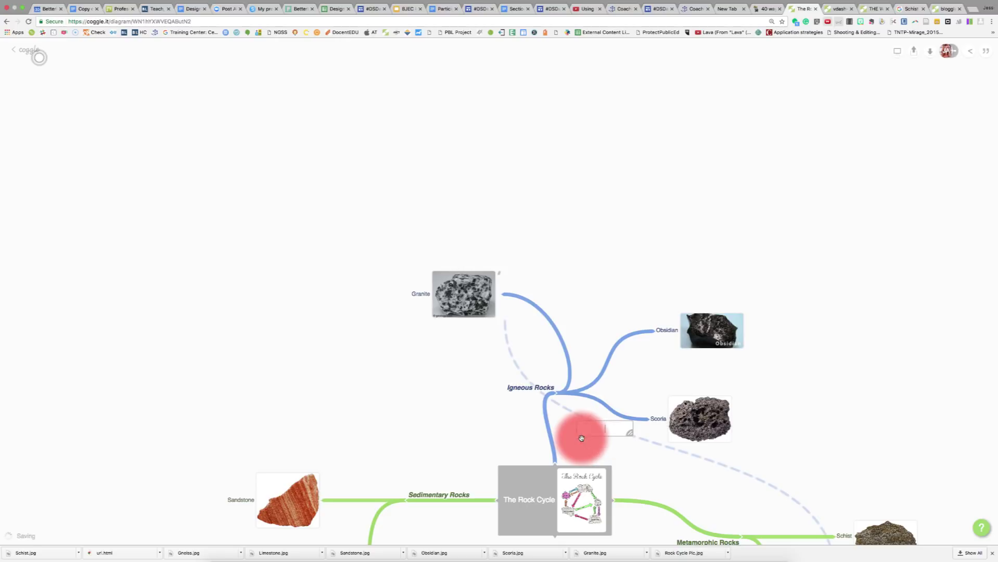
pyautogui.click(608, 434)
pyautogui.write('Metamorphosed')
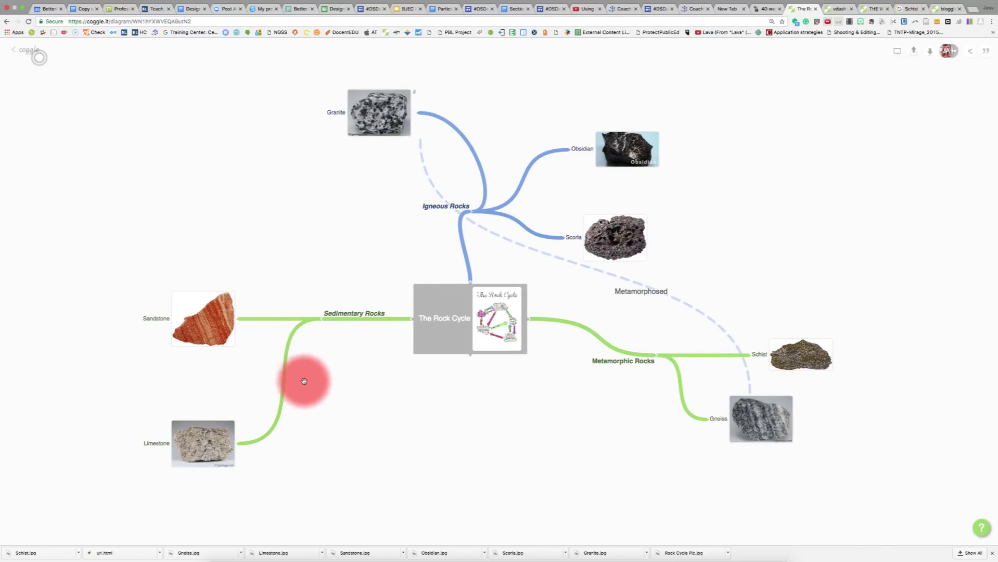
# Add a Sediments branch below The Rock Cycle, move it down, and dash-link it to Sandstone
pyautogui.click(415, 321)
pyautogui.click(333, 432)
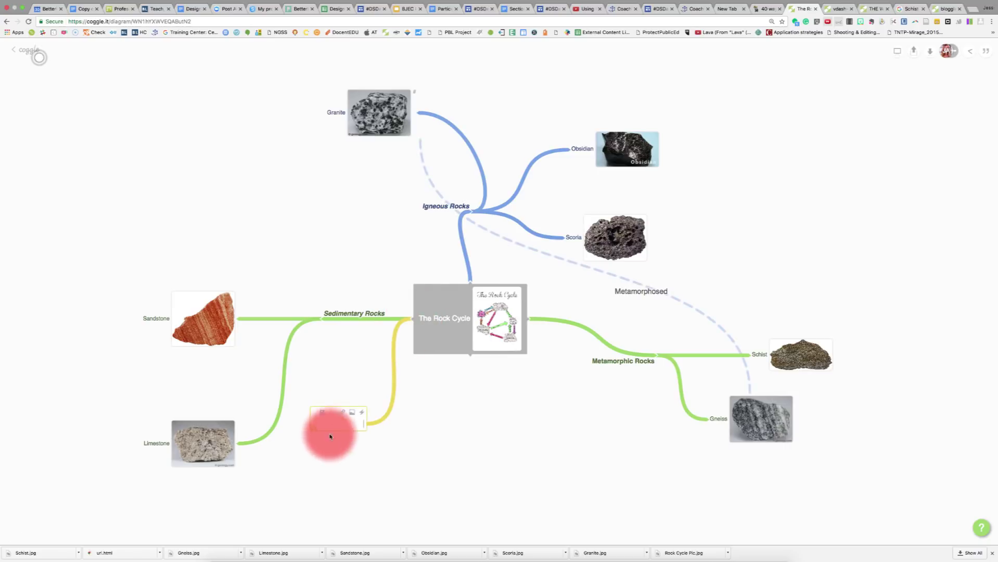
pyautogui.write('Sediment')
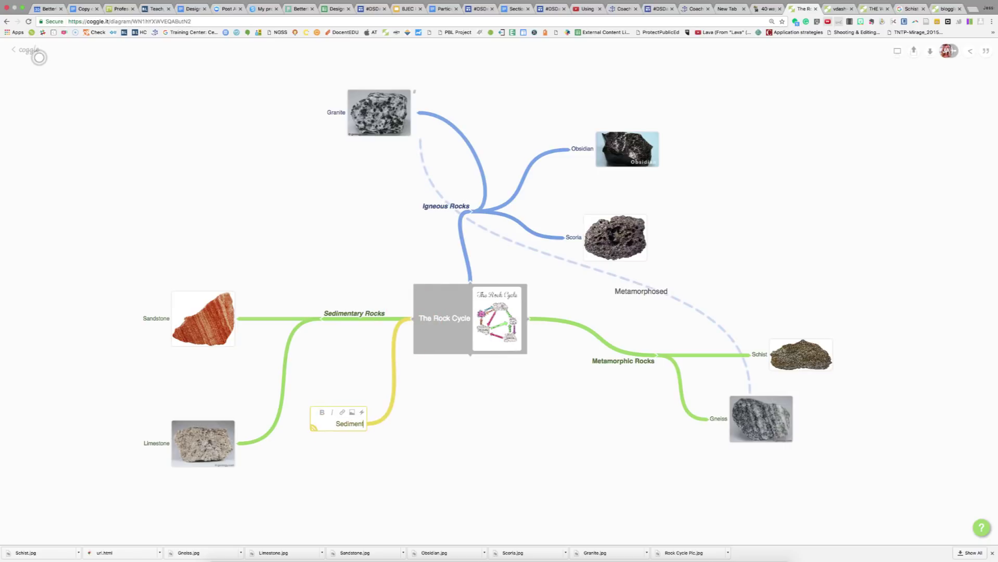
pyautogui.write('s')
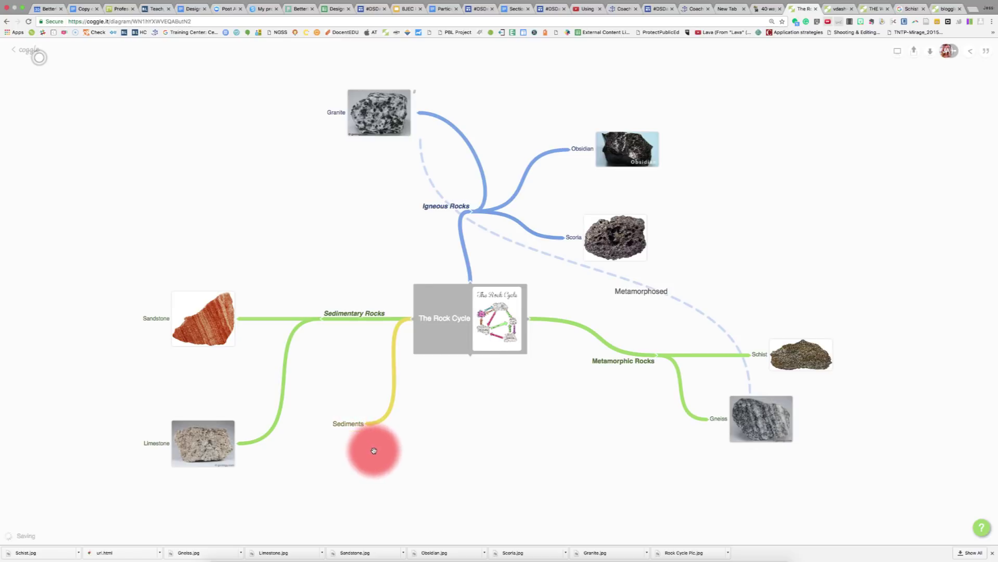
pyautogui.click(364, 455)
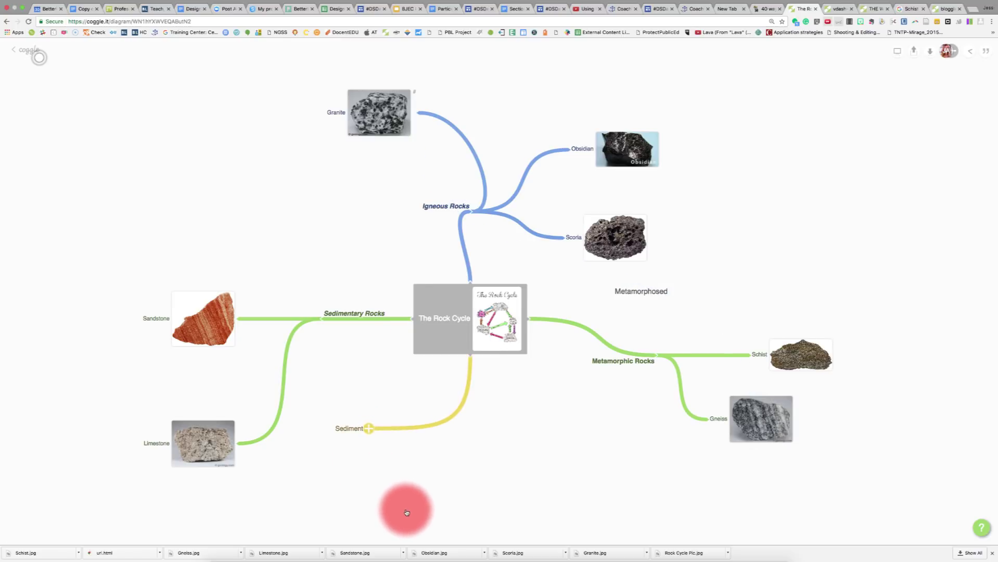
pyautogui.moveTo(407, 513); pyautogui.dragTo(387, 503)
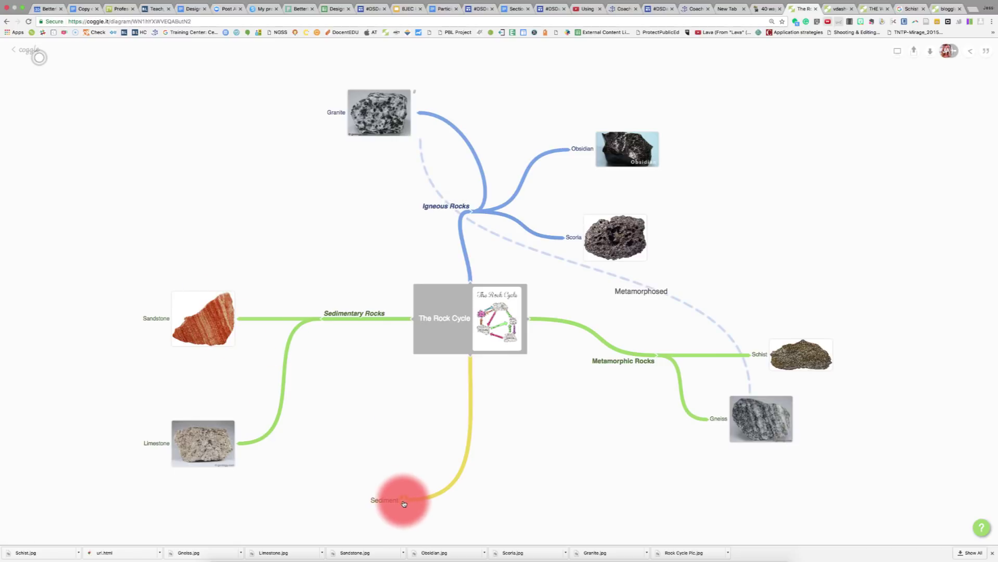
pyautogui.moveTo(395, 480)
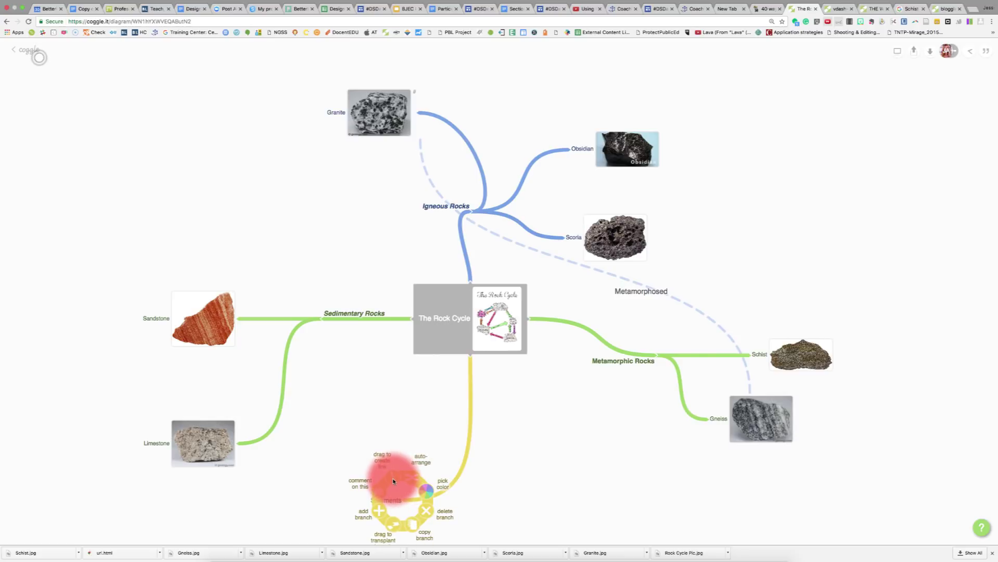
pyautogui.moveTo(393, 481); pyautogui.dragTo(220, 336)
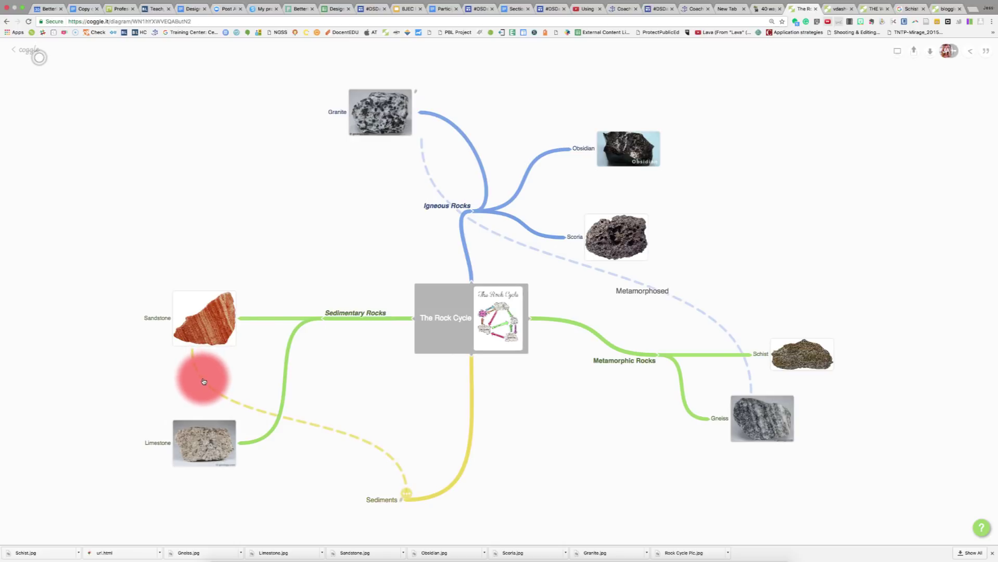
# Bend the dashed Sediments–Sandstone link and give it the label 'Compaction and Cementation'
pyautogui.scroll(-4, 203, 379)
pyautogui.hscroll(-5, 203, 379)
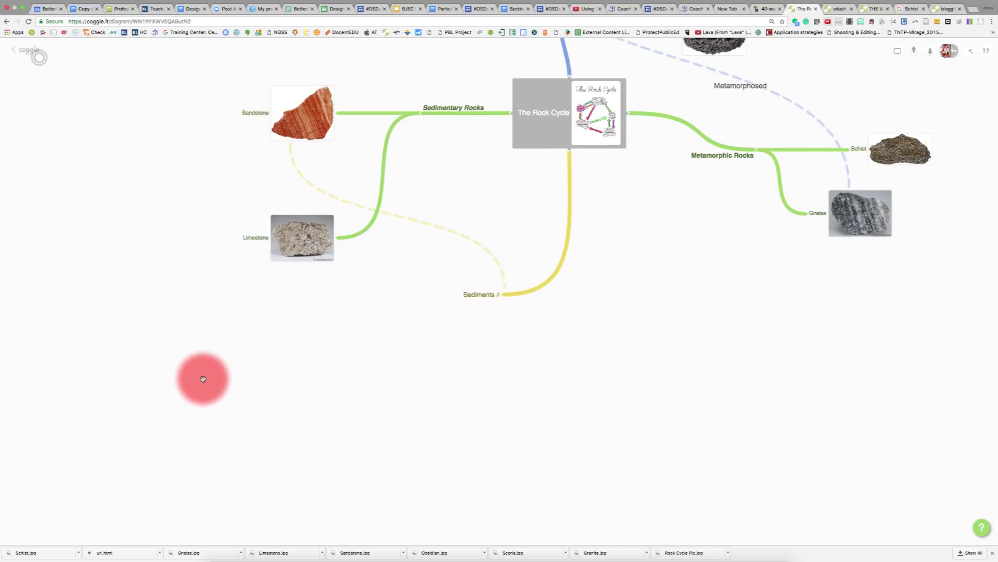
pyautogui.scroll(3, 365, 417)
pyautogui.moveTo(648, 431); pyautogui.dragTo(570, 418)
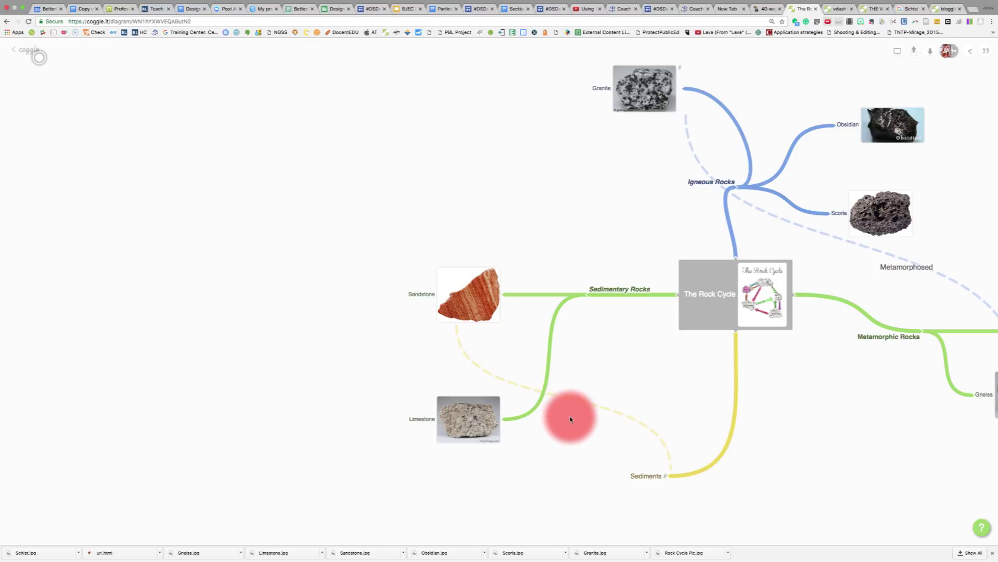
pyautogui.click(547, 426)
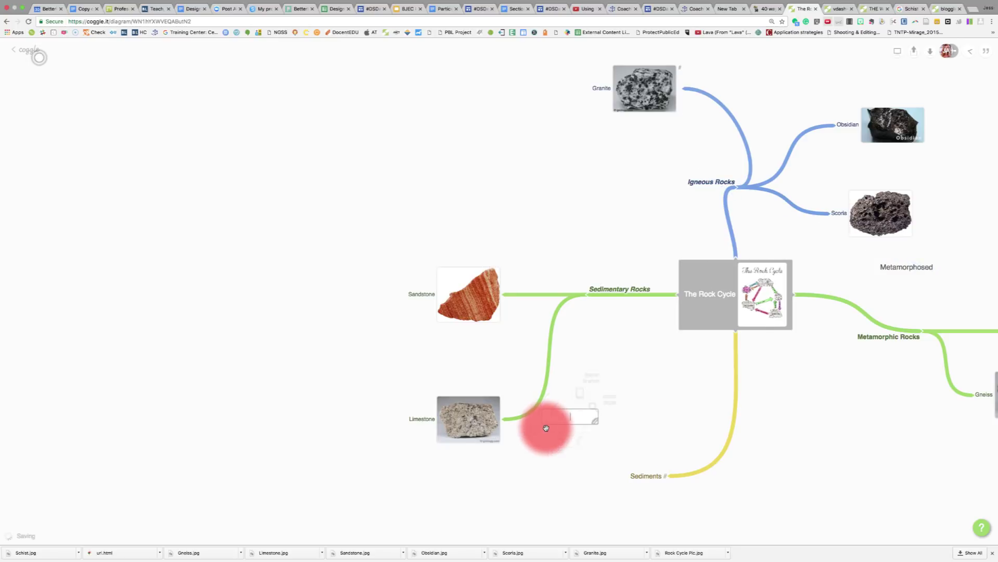
pyautogui.write('Compac')
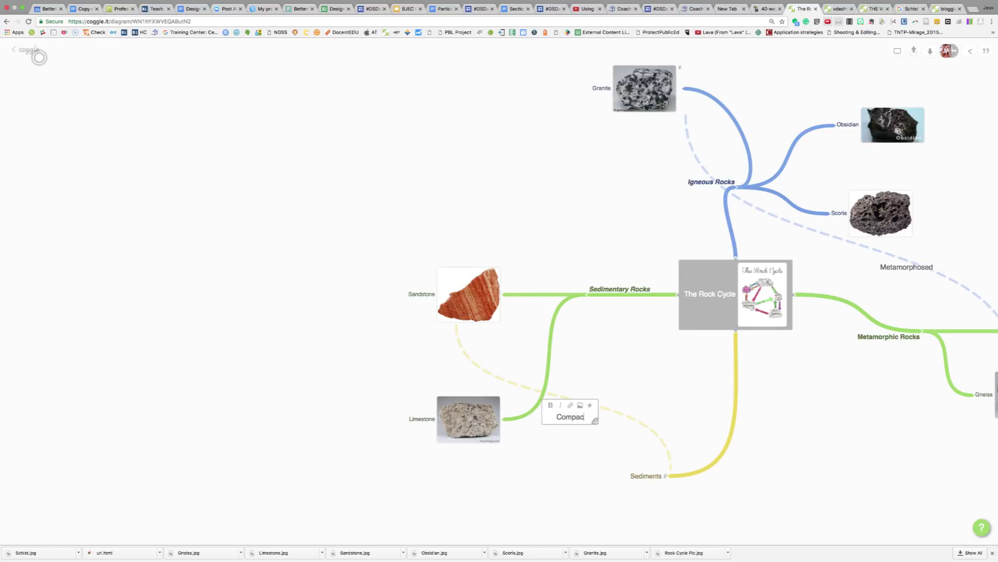
pyautogui.write('tion and Cementat')
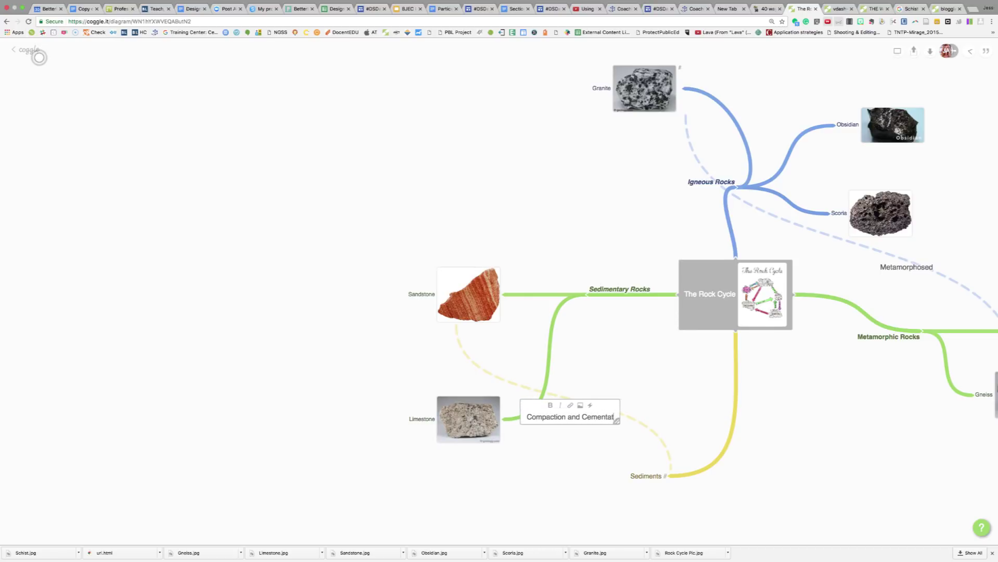
pyautogui.write('ion')
pyautogui.moveTo(613, 416); pyautogui.dragTo(616, 390)
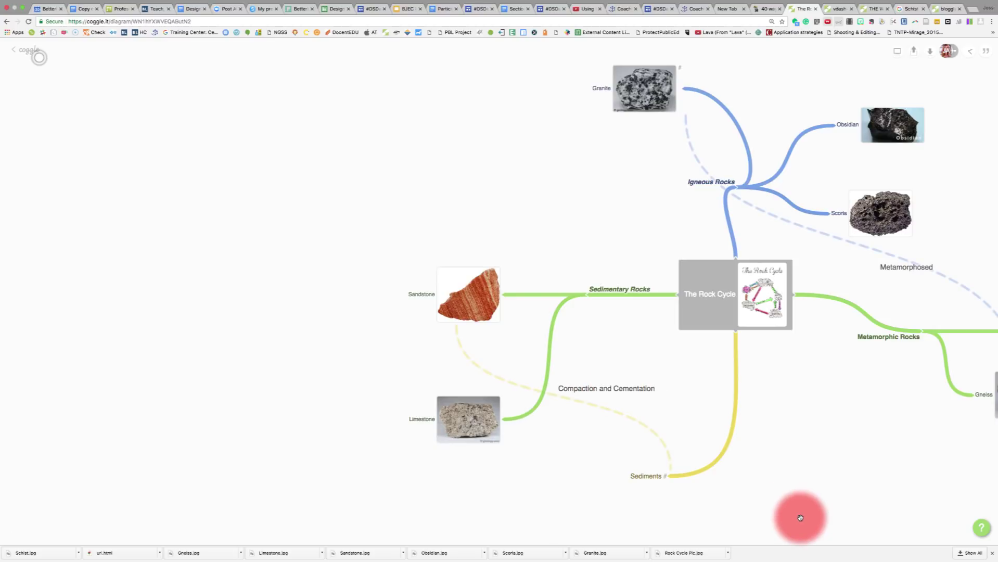
pyautogui.moveTo(802, 519); pyautogui.dragTo(509, 477)
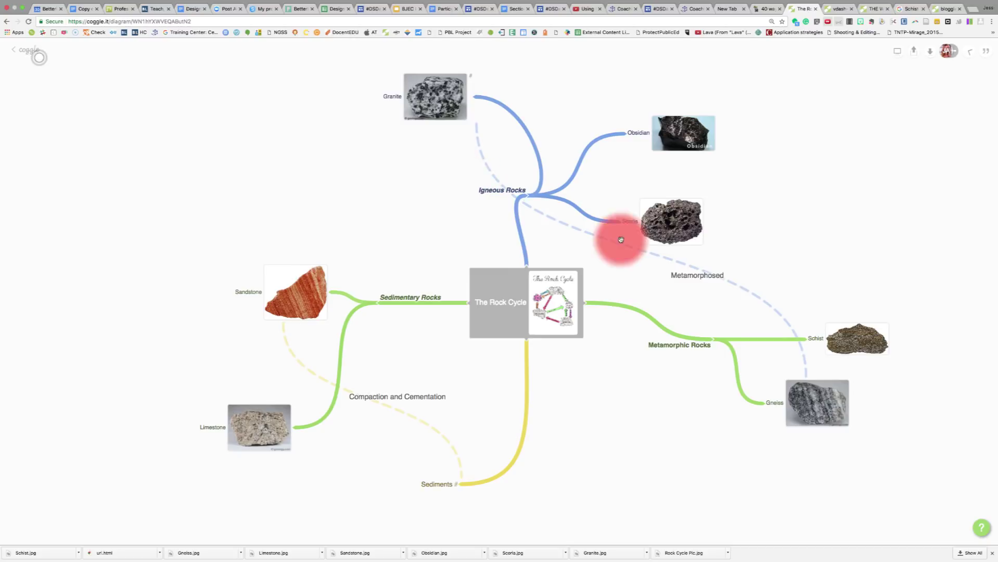
# Add a red child branch to Sedimentary Rocks and stretch its end over to Igneous Rocks
pyautogui.click(380, 305)
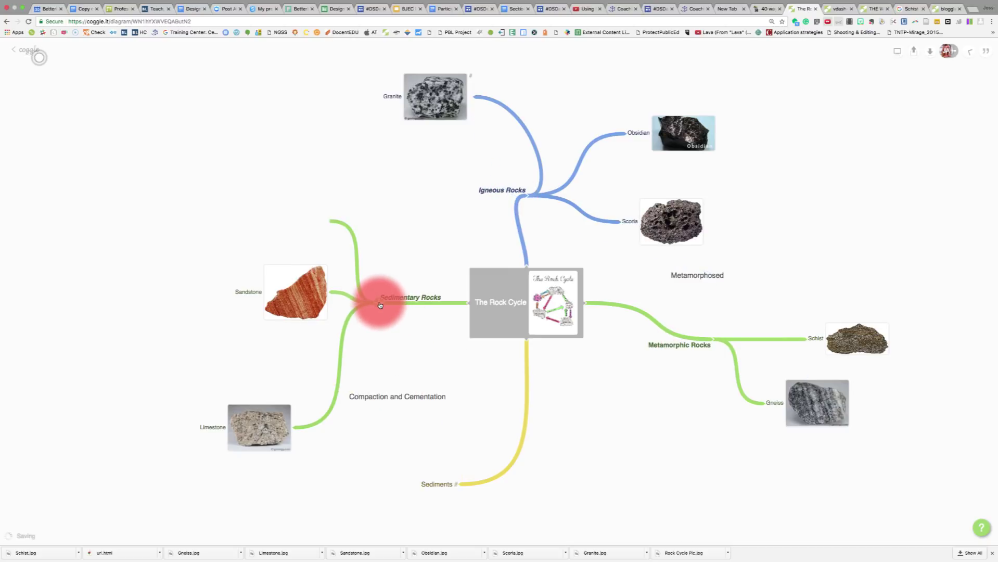
pyautogui.click(352, 234)
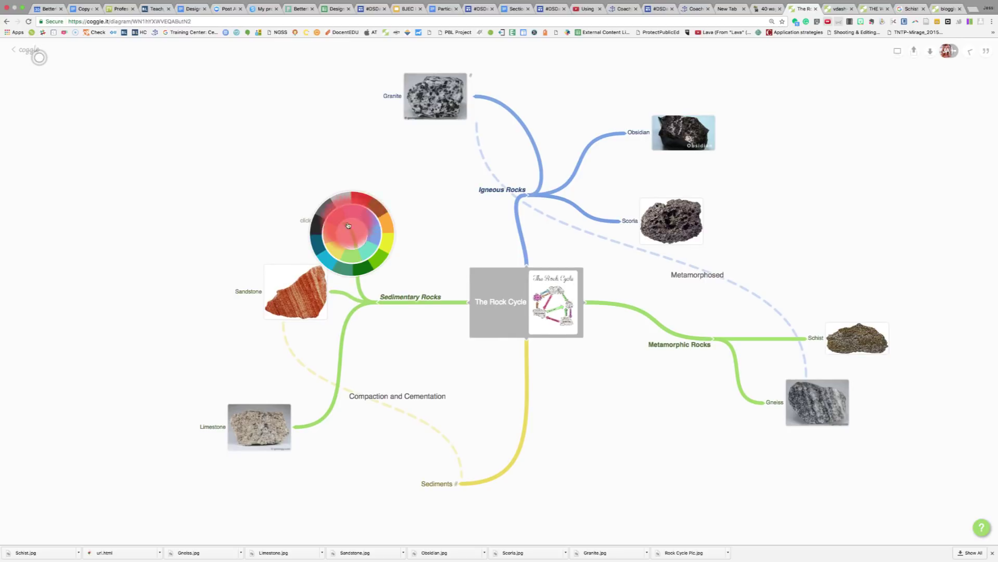
pyautogui.click(331, 224)
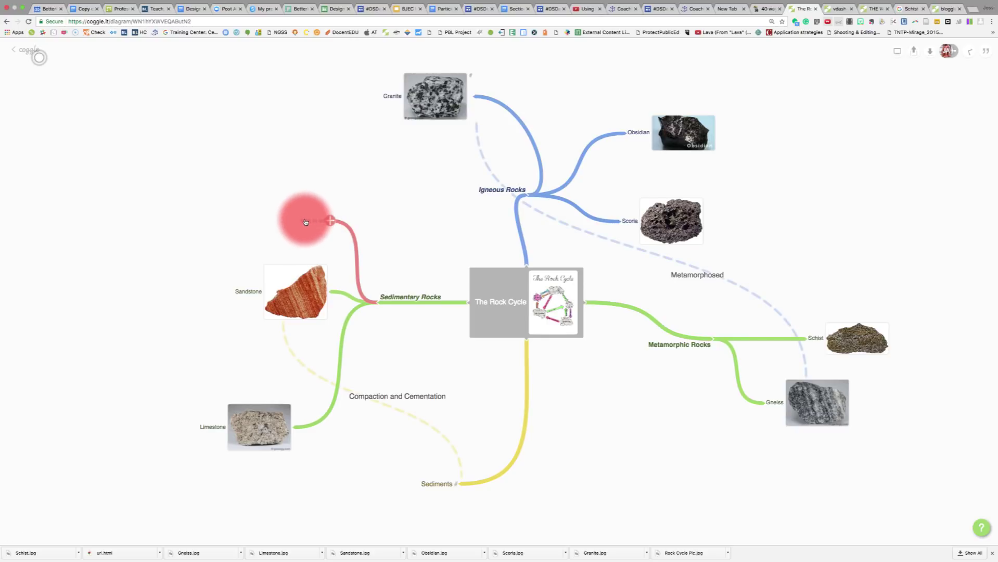
pyautogui.moveTo(306, 222); pyautogui.dragTo(449, 191)
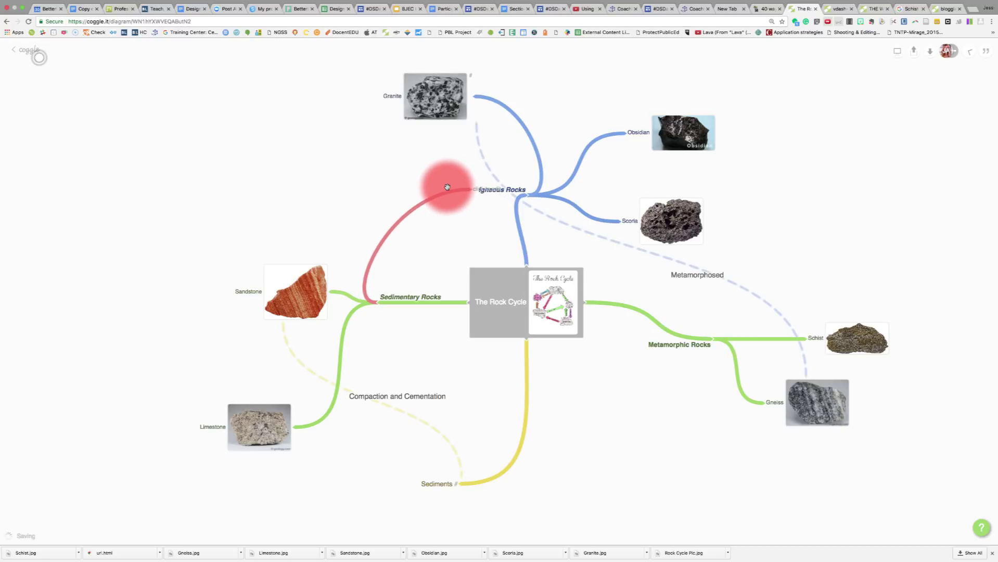
pyautogui.moveTo(447, 187); pyautogui.dragTo(528, 197)
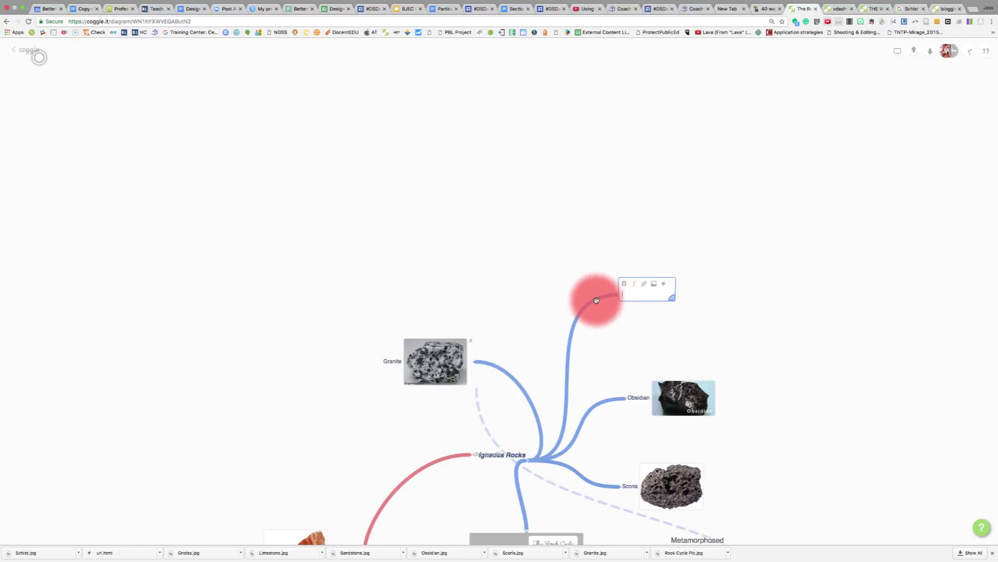
# Bring up the radial colour choices for the new Igneous Rocks branch to make it red
pyautogui.moveTo(597, 303); pyautogui.dragTo(616, 280)
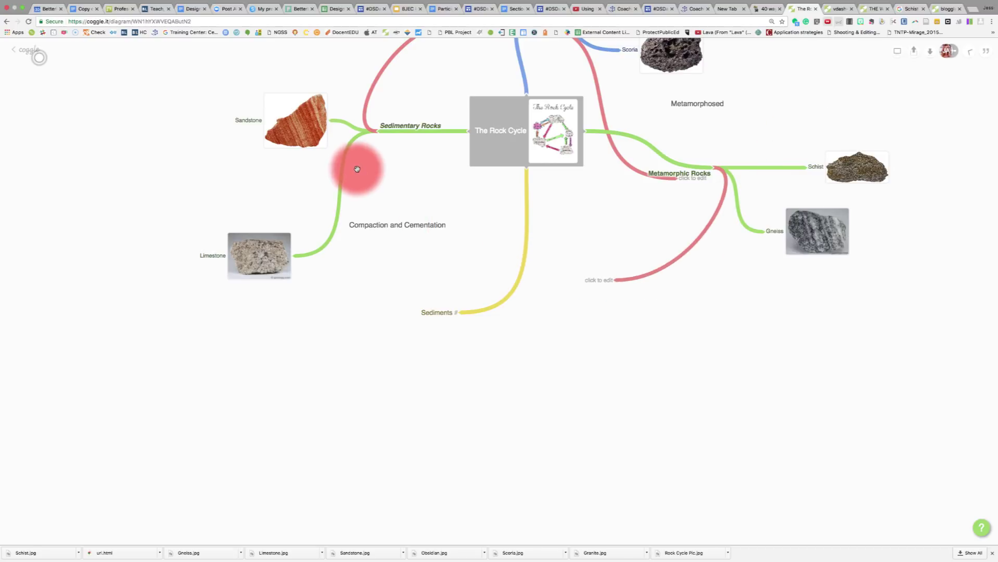
# Stretch the red Metamorphic Rocks branch across the map so it ends beside Sedimentary Rocks
pyautogui.moveTo(357, 169); pyautogui.dragTo(407, 152)
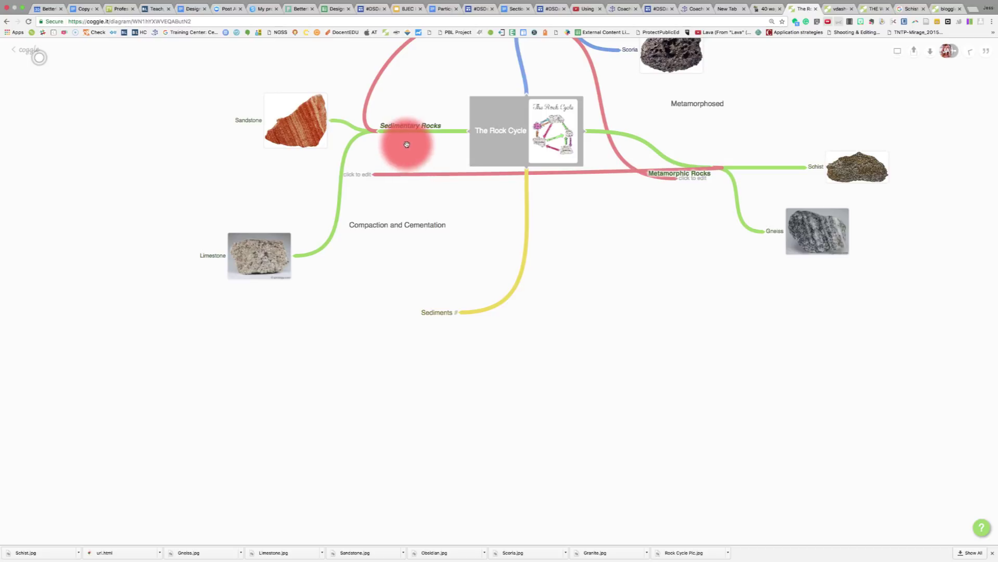
pyautogui.moveTo(406, 145); pyautogui.dragTo(397, 145)
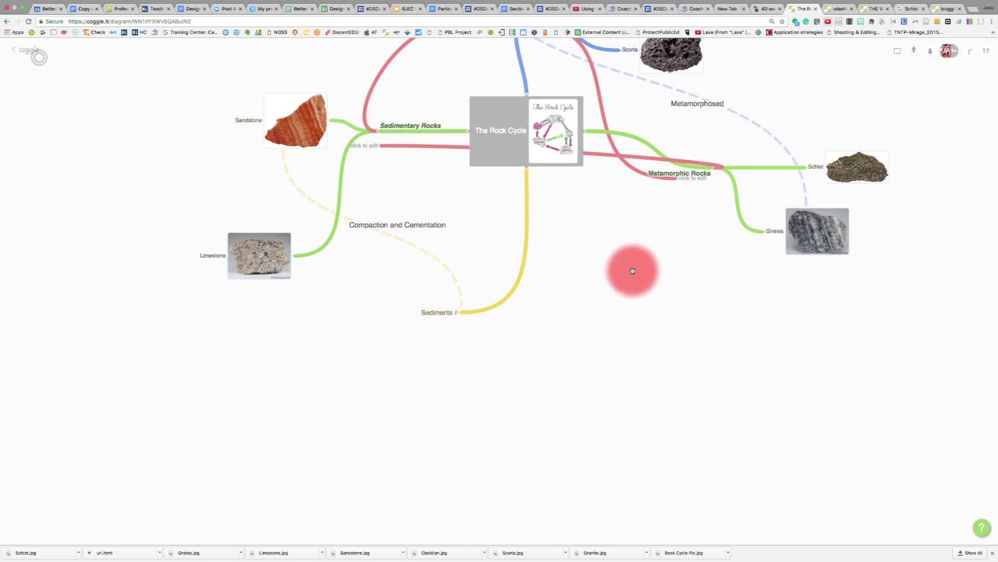
pyautogui.scroll(5, 633, 272)
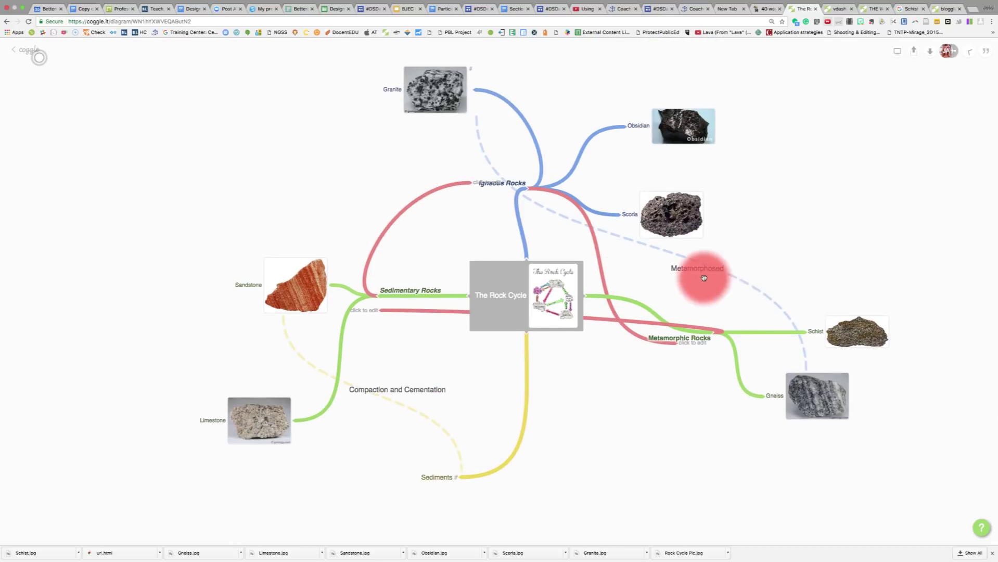
pyautogui.moveTo(706, 274)
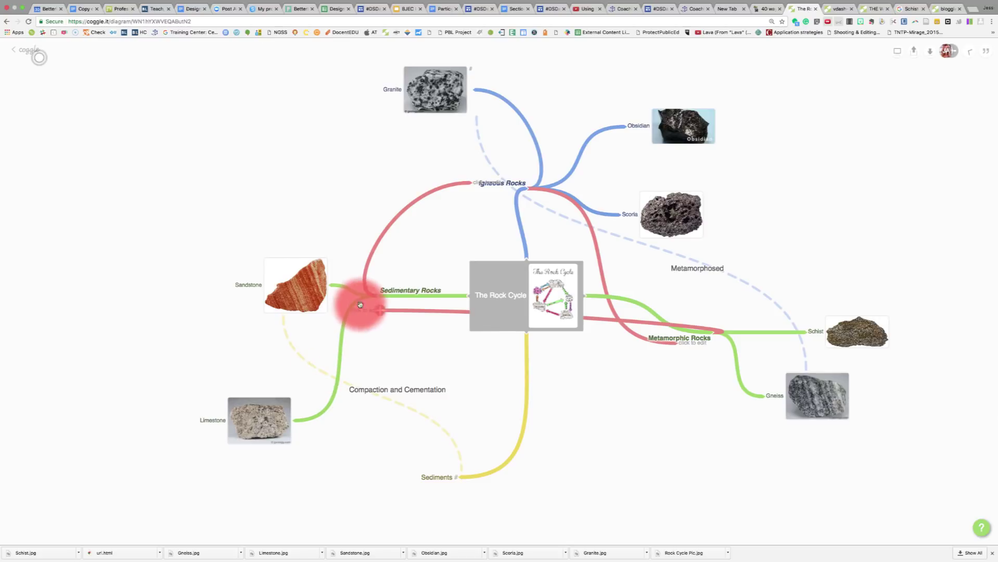
pyautogui.moveTo(427, 295)
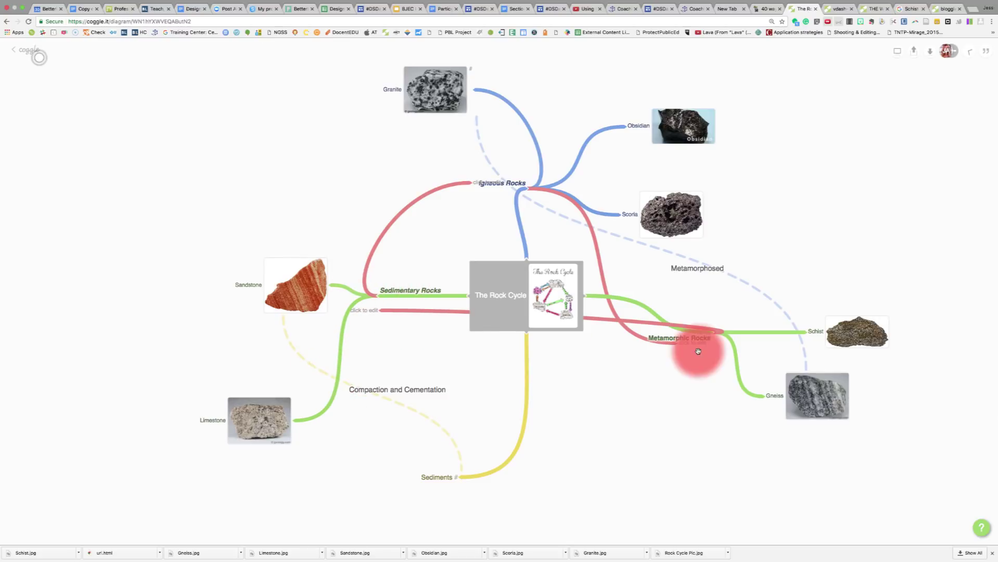
pyautogui.moveTo(809, 410)
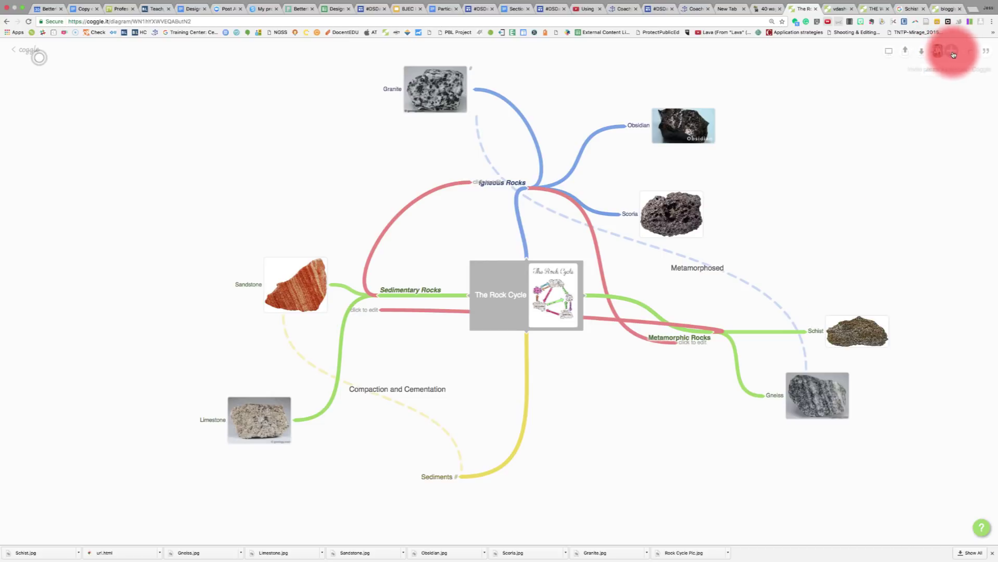
# Open the collaborator invite form with its e-mail field from the add-person button
pyautogui.click(952, 52)
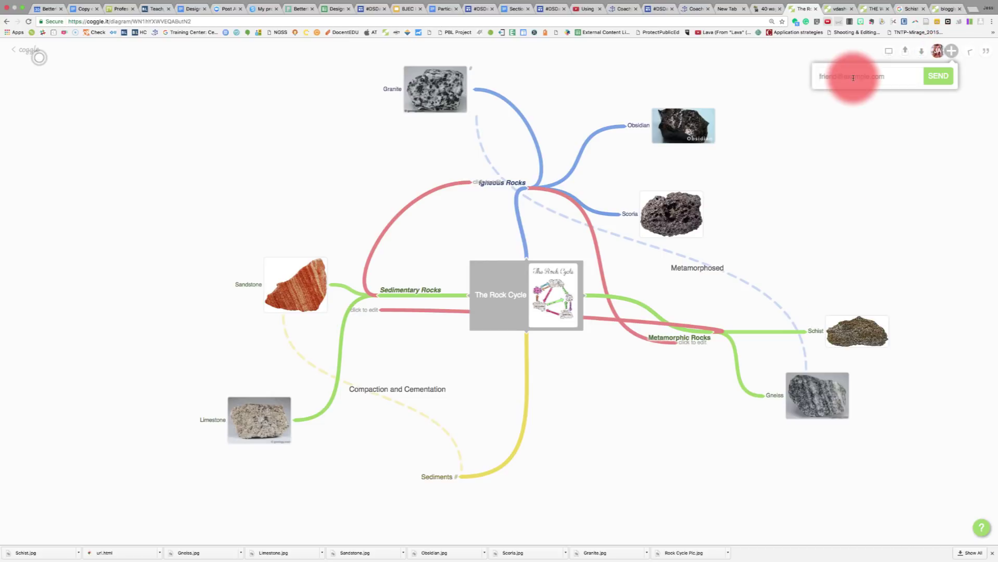